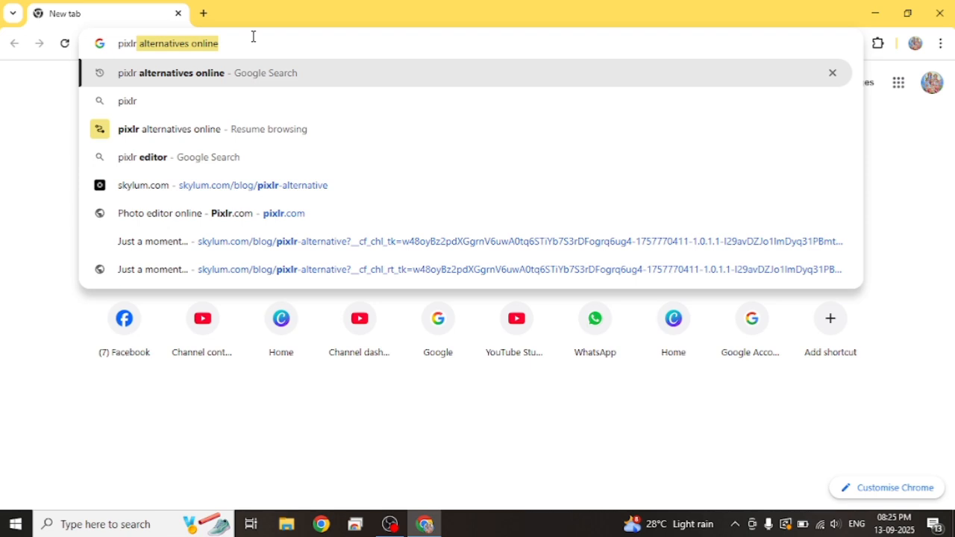
Step: Search Google for "pixlr editor", open the Pixlr Editor site from the results, and dismiss the What's new announcement
{"action": "left_click", "coordinate": [171, 158]}
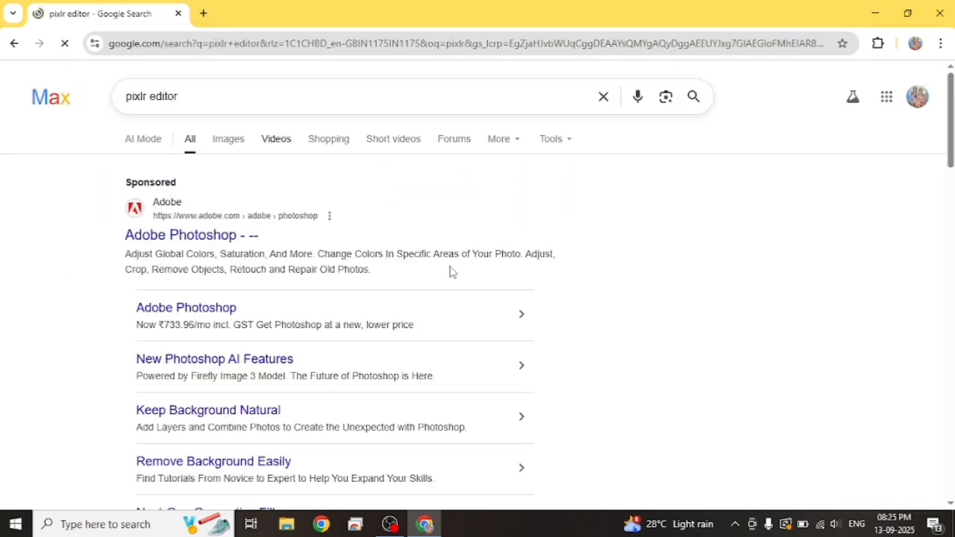
{"action": "scroll", "coordinate": [915, 198], "scroll_direction": "down", "scroll_amount": 4}
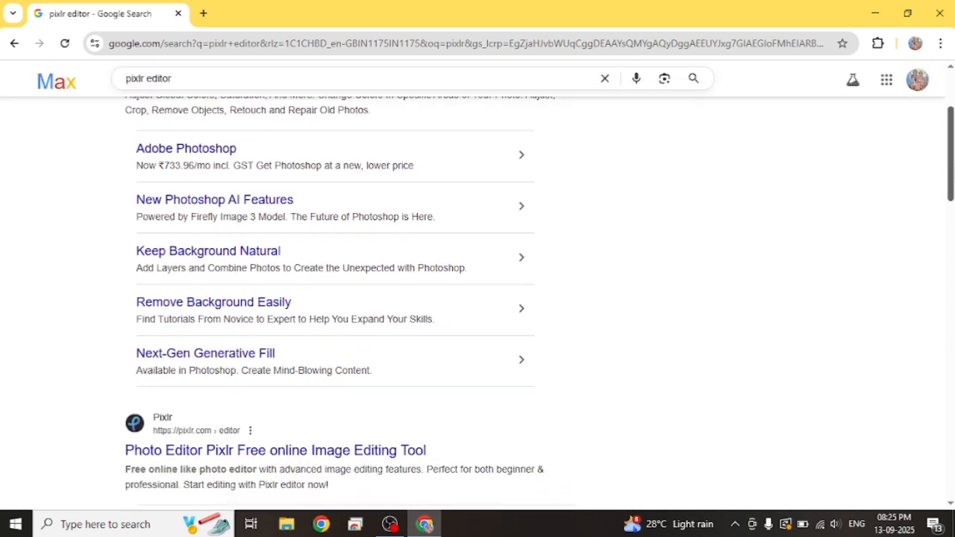
{"action": "left_click_drag", "start_coordinate": [951, 180], "coordinate": [951, 189]}
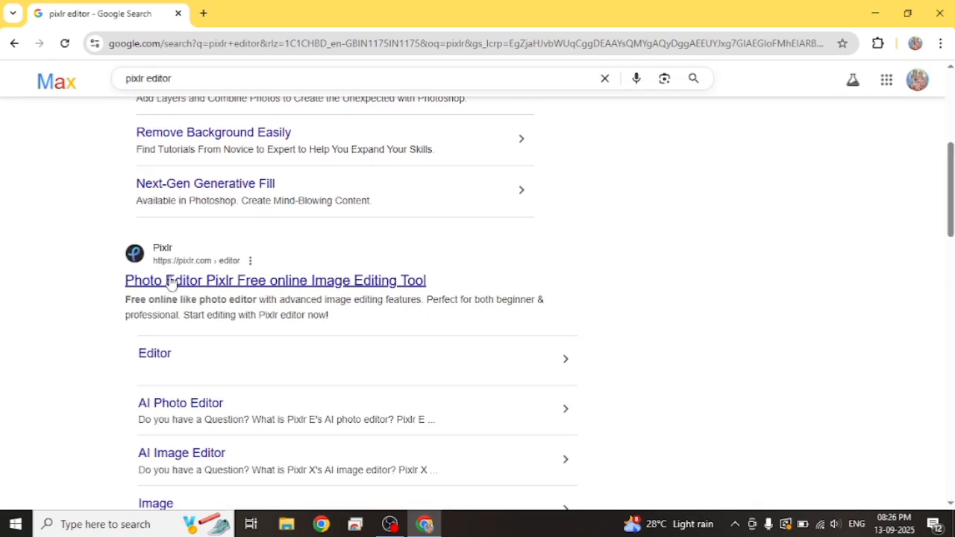
{"action": "left_click", "coordinate": [229, 287]}
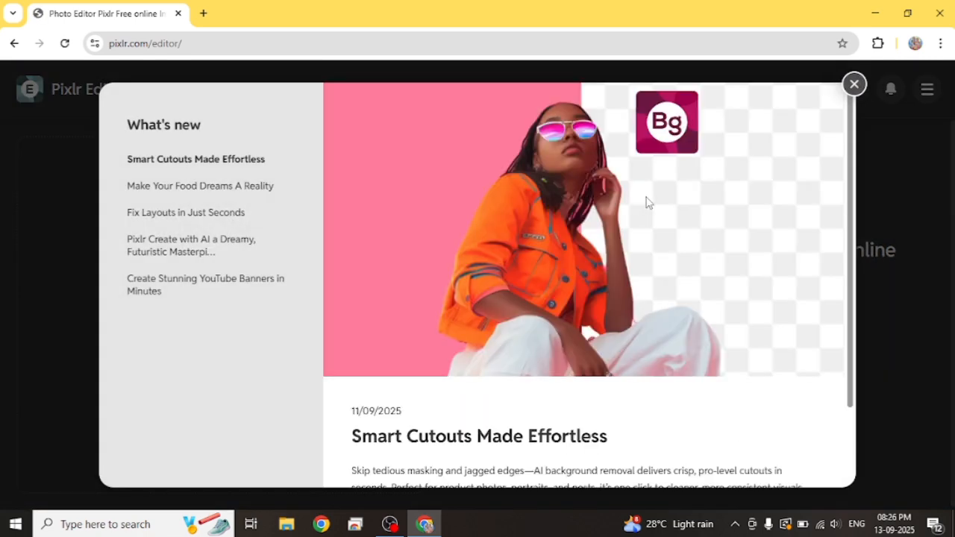
{"action": "left_click", "coordinate": [855, 85]}
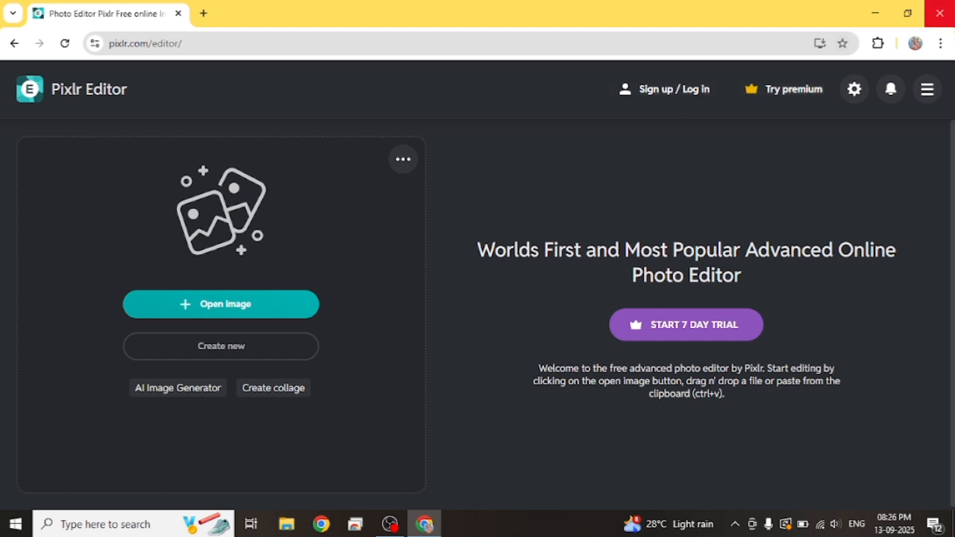
Step: Create a blank canvas from the A4 210 x 297 mm print preset, and return to the Pixlr Editor start page
{"action": "left_click", "coordinate": [206, 352]}
{"action": "left_click", "coordinate": [366, 232]}
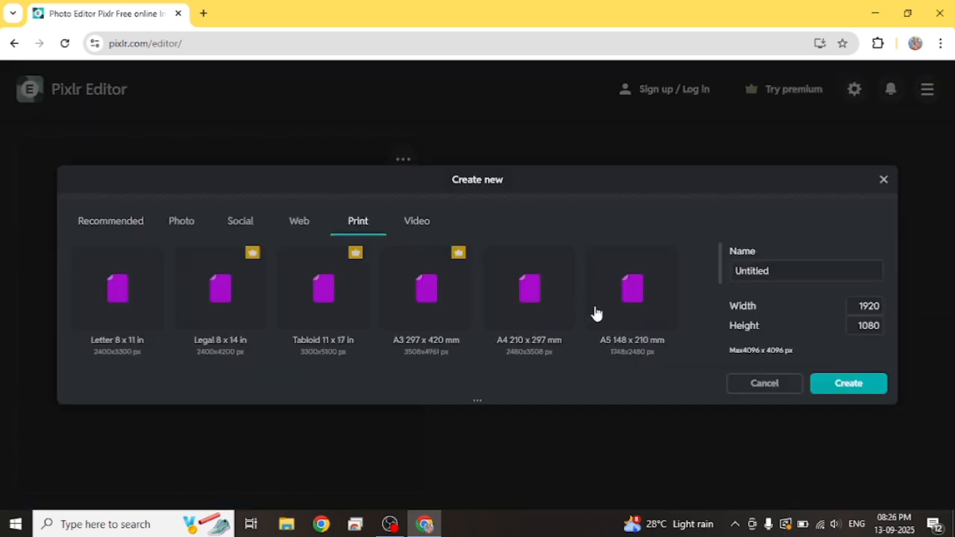
{"action": "left_click", "coordinate": [548, 319]}
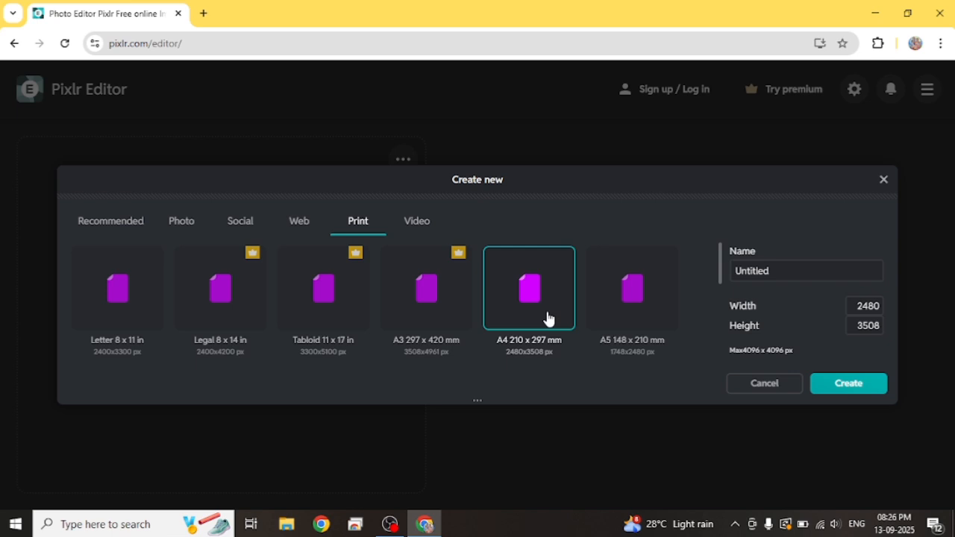
{"action": "left_click", "coordinate": [853, 389]}
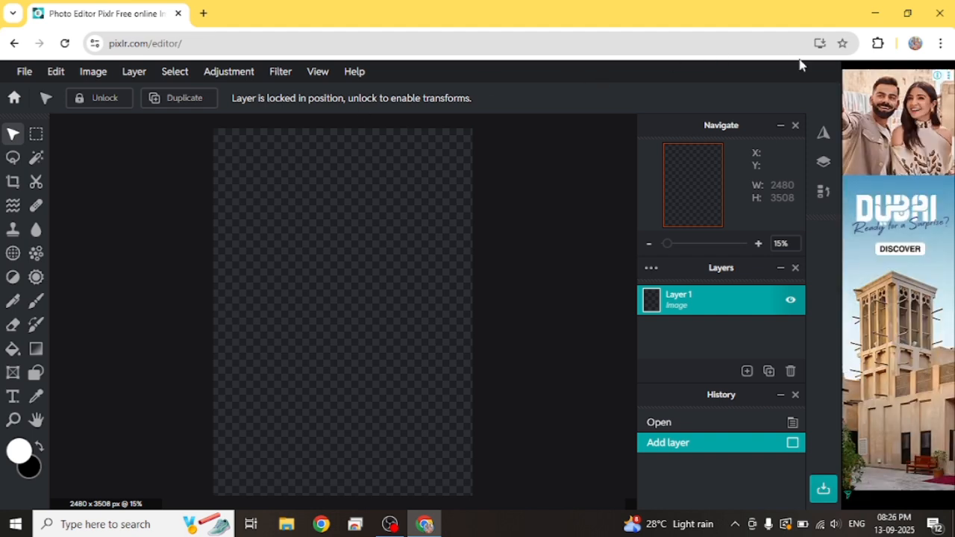
{"action": "left_click", "coordinate": [14, 44]}
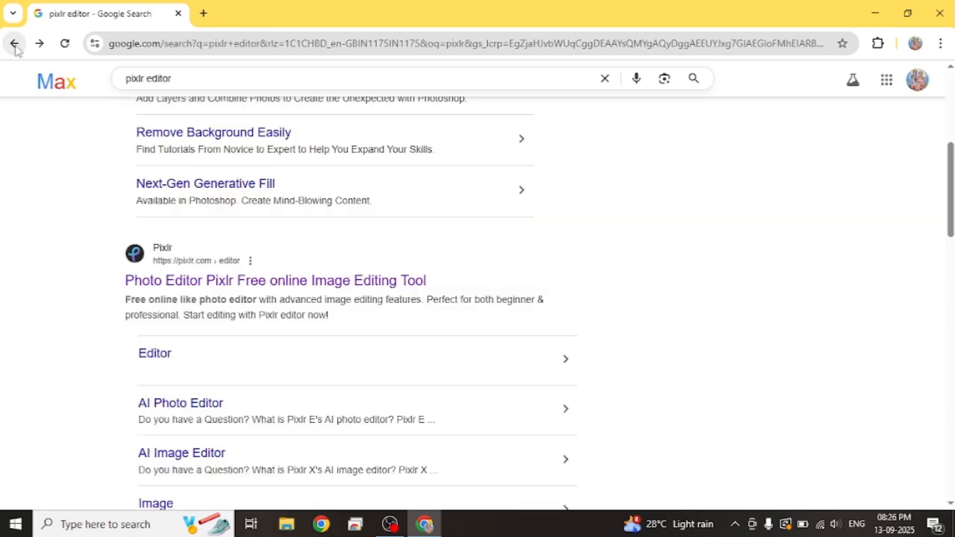
{"action": "left_click", "coordinate": [215, 287]}
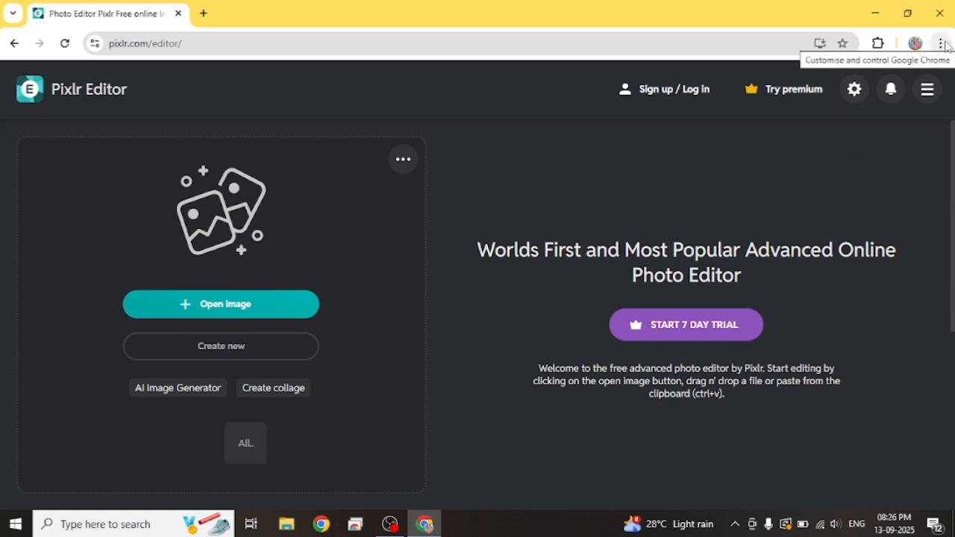
Step: Install the Pixlr Suite web app from the browser and allow it to be pinned to the taskbar
{"action": "left_click", "coordinate": [942, 43]}
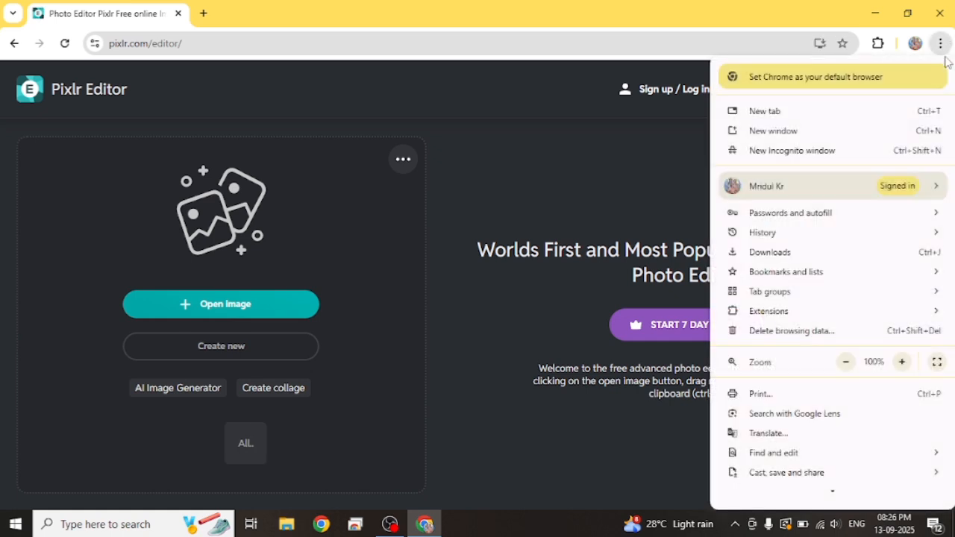
{"action": "mouse_move", "coordinate": [757, 480]}
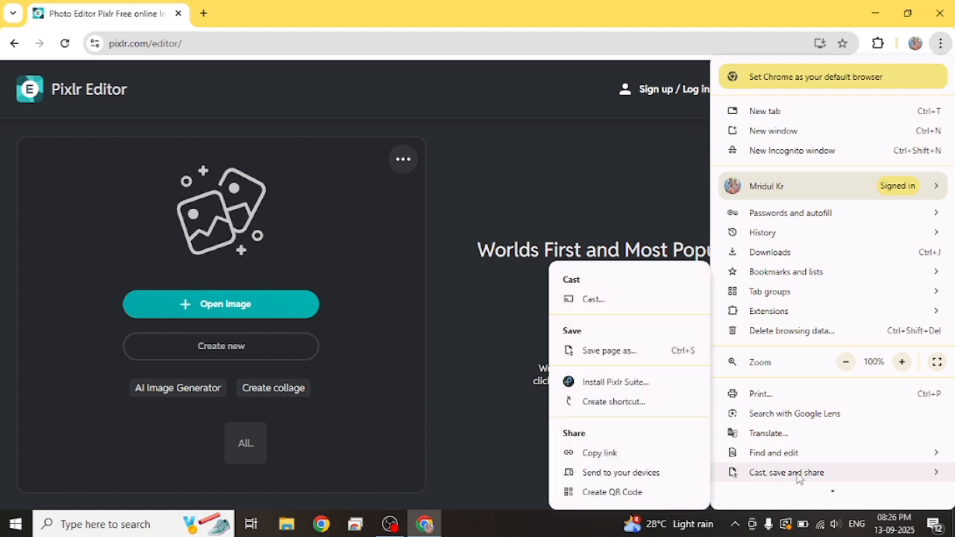
{"action": "left_click", "coordinate": [625, 386]}
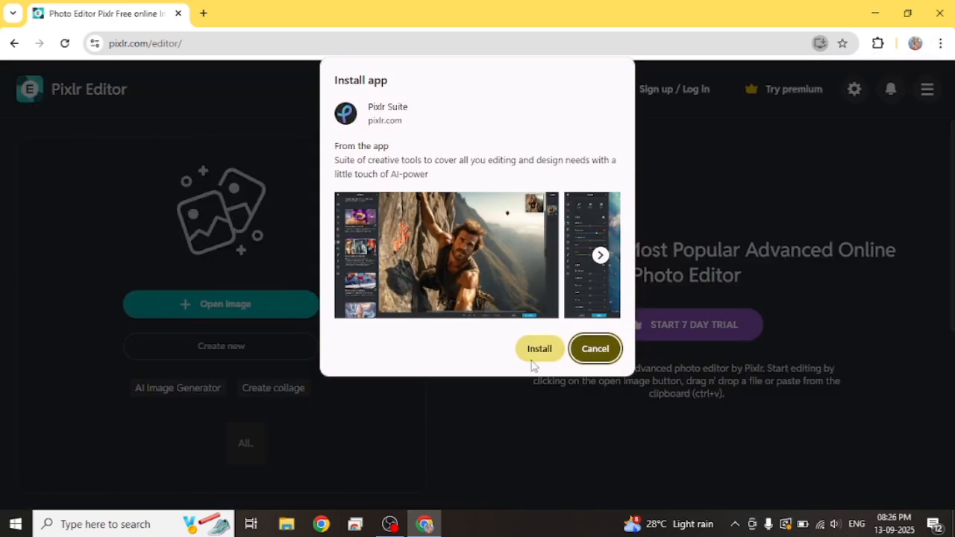
{"action": "left_click", "coordinate": [539, 349]}
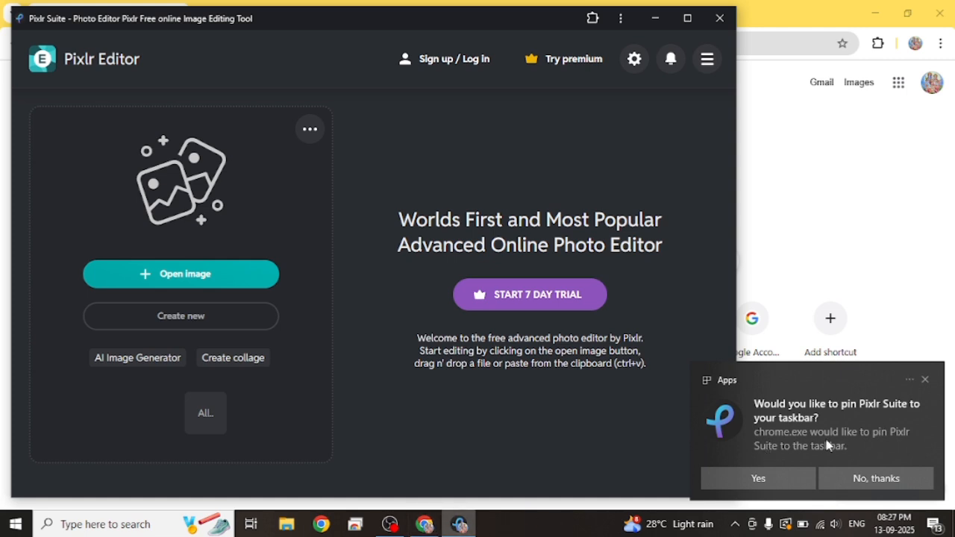
{"action": "left_click", "coordinate": [769, 479]}
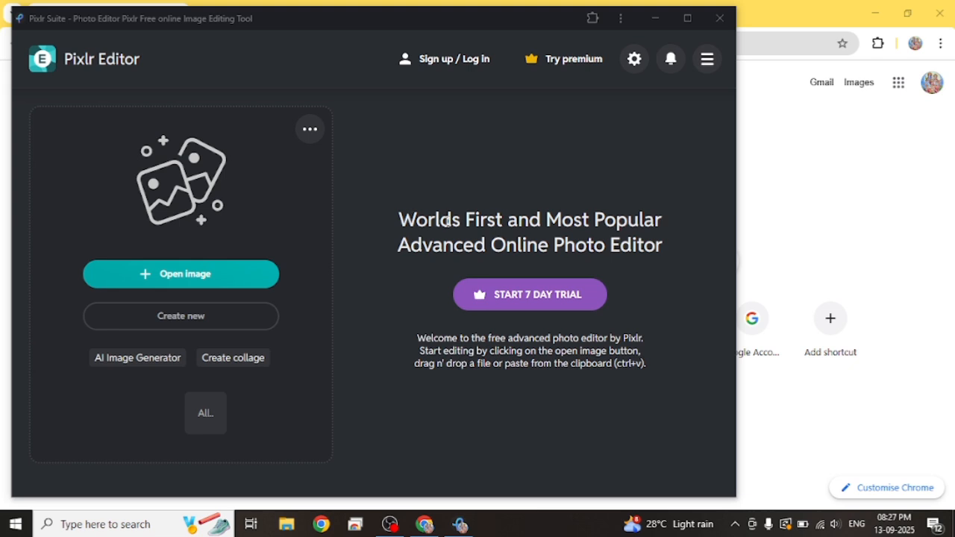
Step: Close the app and browser windows, and launch Pixlr Suite from its desktop shortcut in a maximized window
{"action": "left_click", "coordinate": [721, 21]}
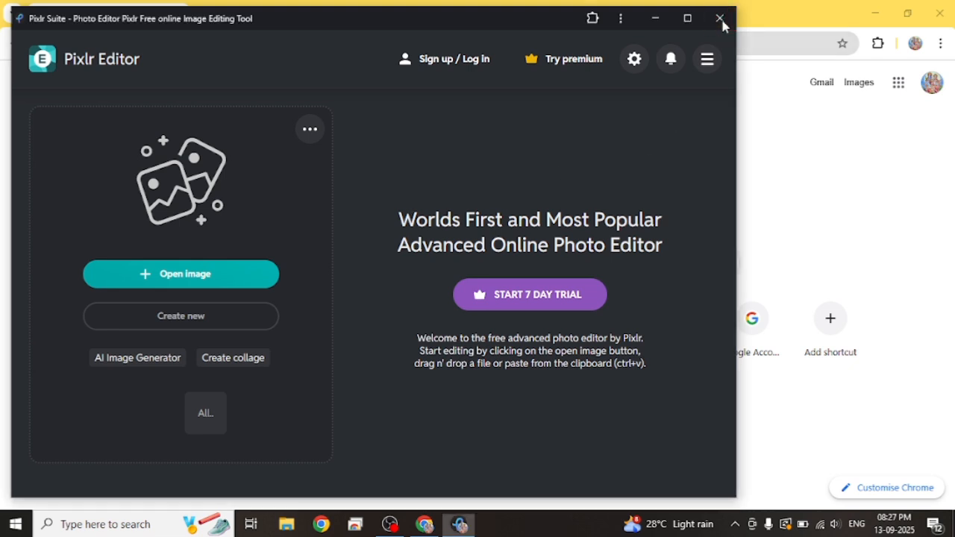
{"action": "left_click", "coordinate": [952, 23]}
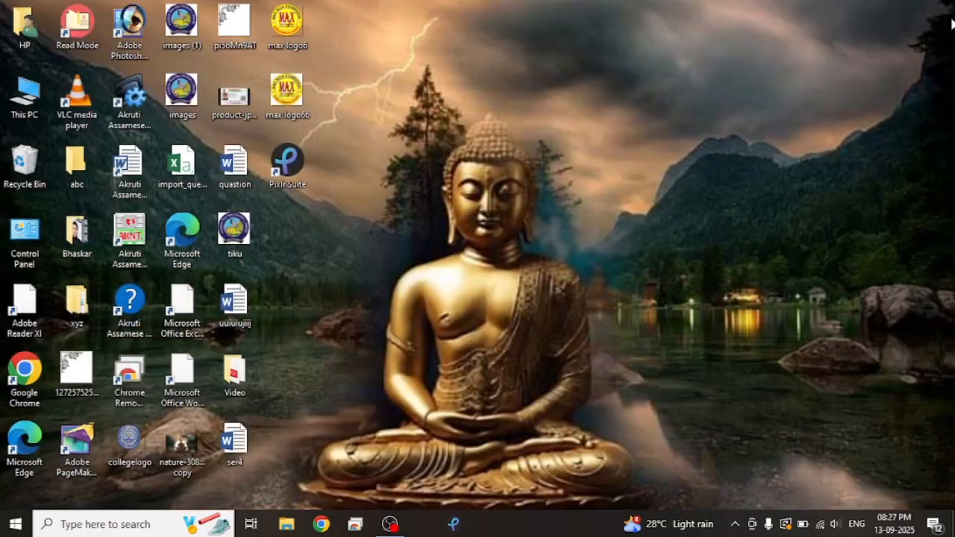
{"action": "left_click", "coordinate": [296, 170]}
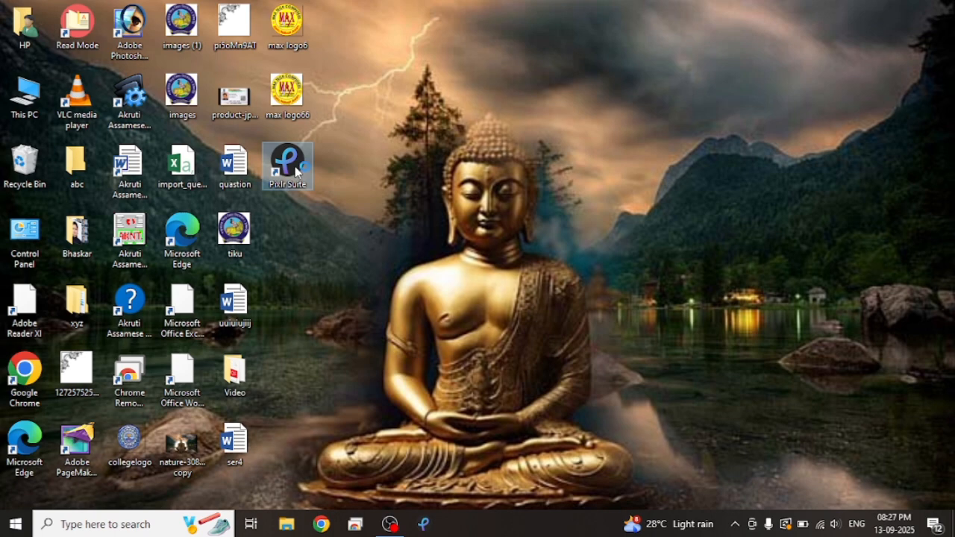
{"action": "double_click", "coordinate": [296, 171]}
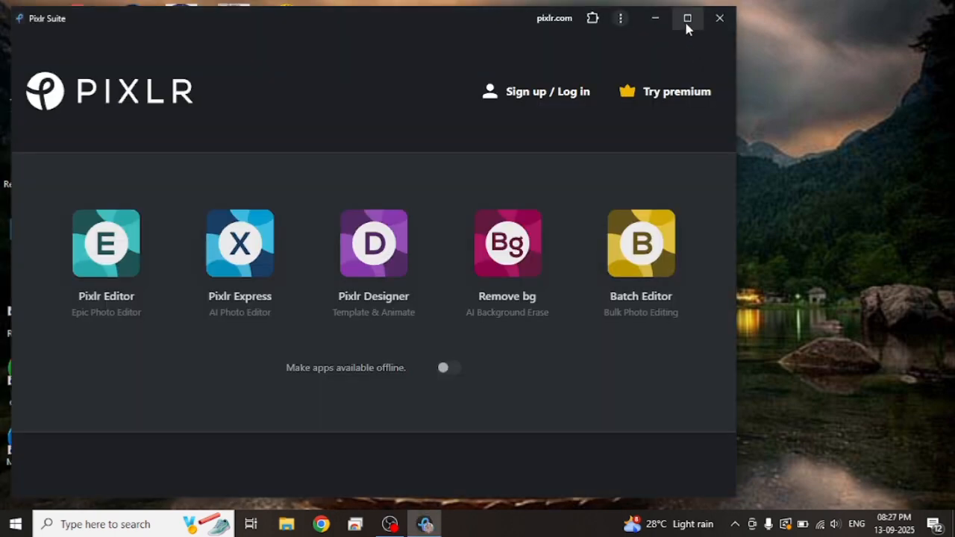
{"action": "left_click", "coordinate": [687, 20]}
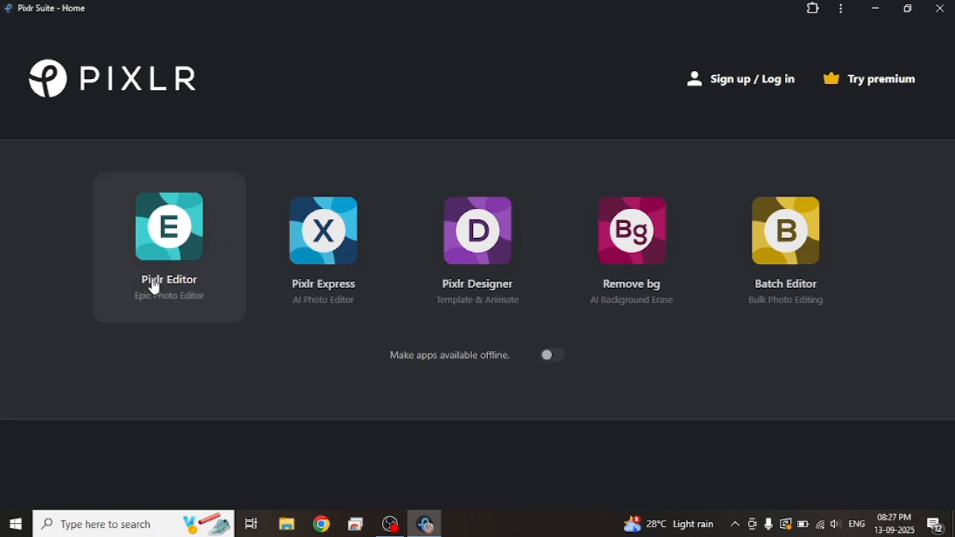
Step: Open Pixlr Editor and choose the A4 210 x 297 mm print preset for a new document
{"action": "left_click", "coordinate": [195, 261]}
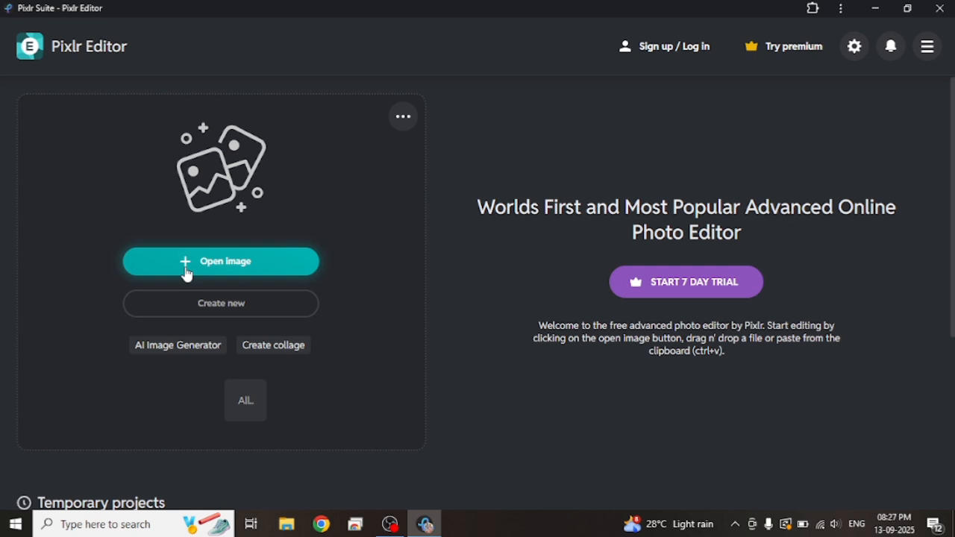
{"action": "left_click", "coordinate": [226, 308]}
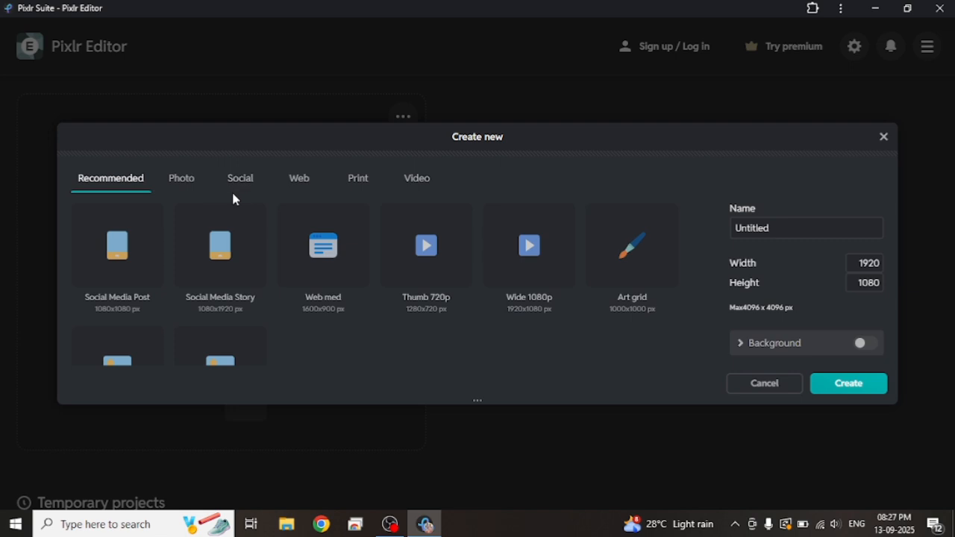
{"action": "left_click", "coordinate": [362, 191]}
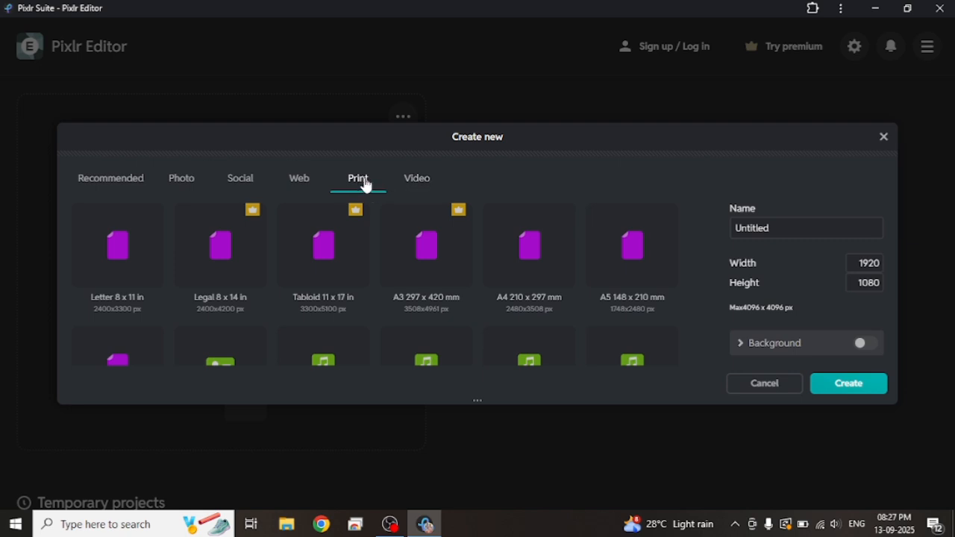
{"action": "left_click", "coordinate": [524, 270]}
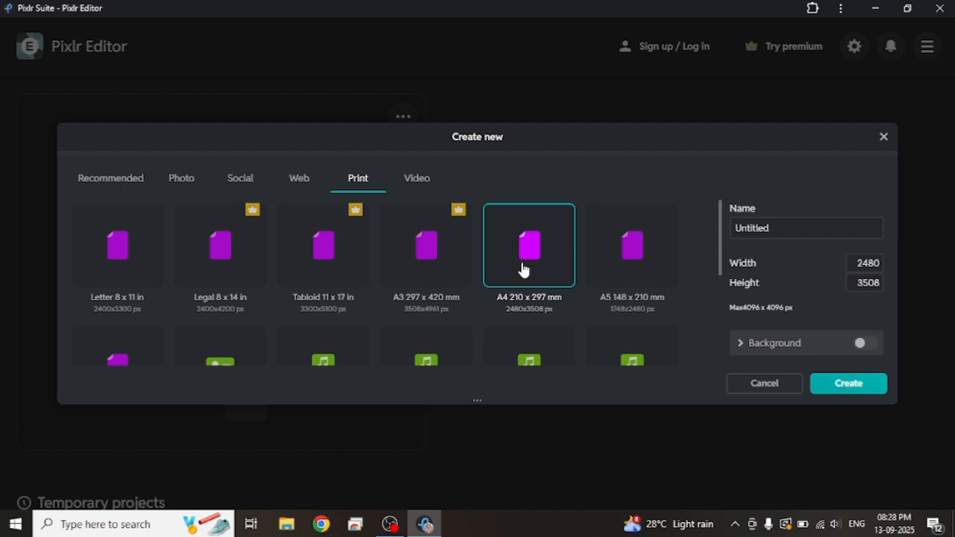
Step: Name the new document Photo, enable its background, and create it
{"action": "left_click", "coordinate": [778, 226]}
{"action": "key", "text": "BackSpace"}
{"action": "key", "text": "BackSpace"}
{"action": "key", "text": "BackSpace"}
{"action": "key", "text": "BackSpace"}
{"action": "key", "text": "BackSpace"}
{"action": "key", "text": "BackSpace"}
{"action": "key", "text": "BackSpace"}
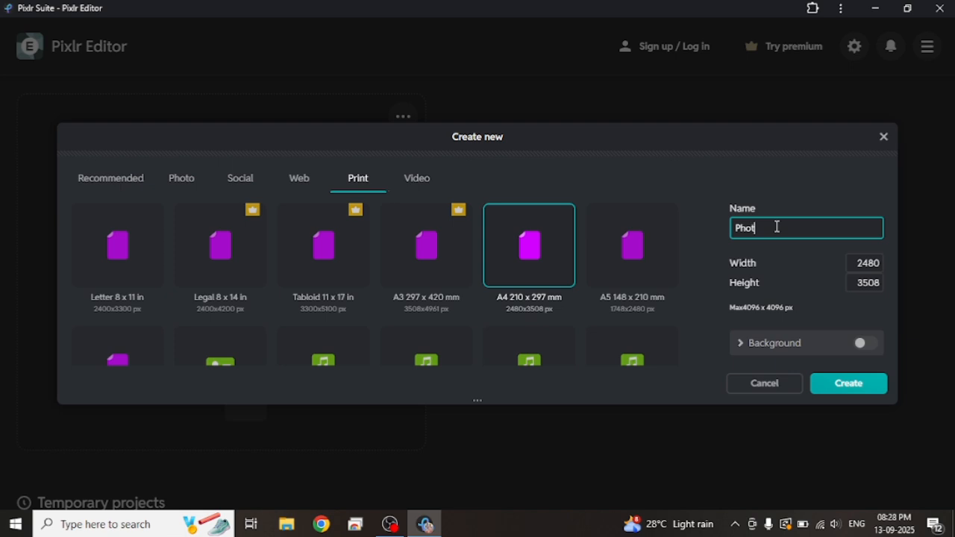
{"action": "left_click", "coordinate": [865, 345]}
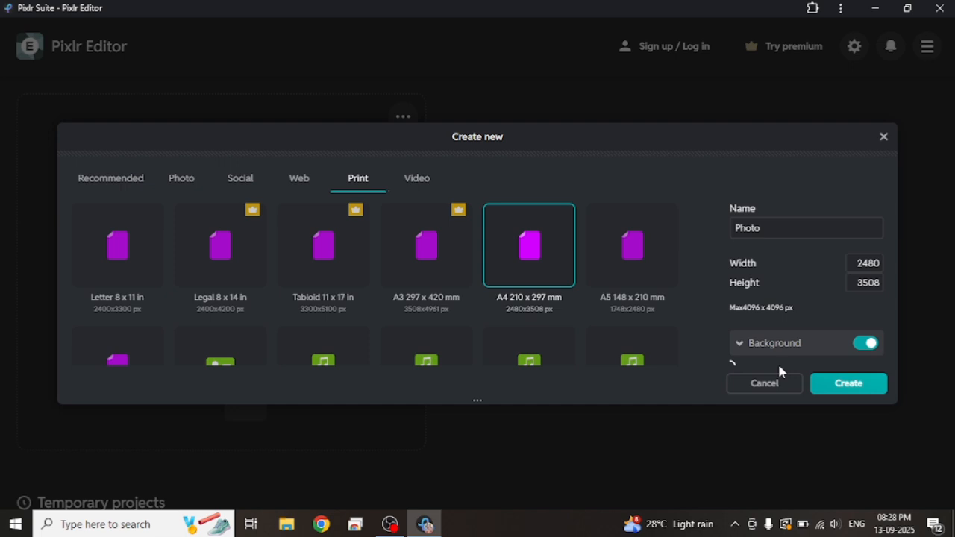
{"action": "left_click", "coordinate": [863, 392]}
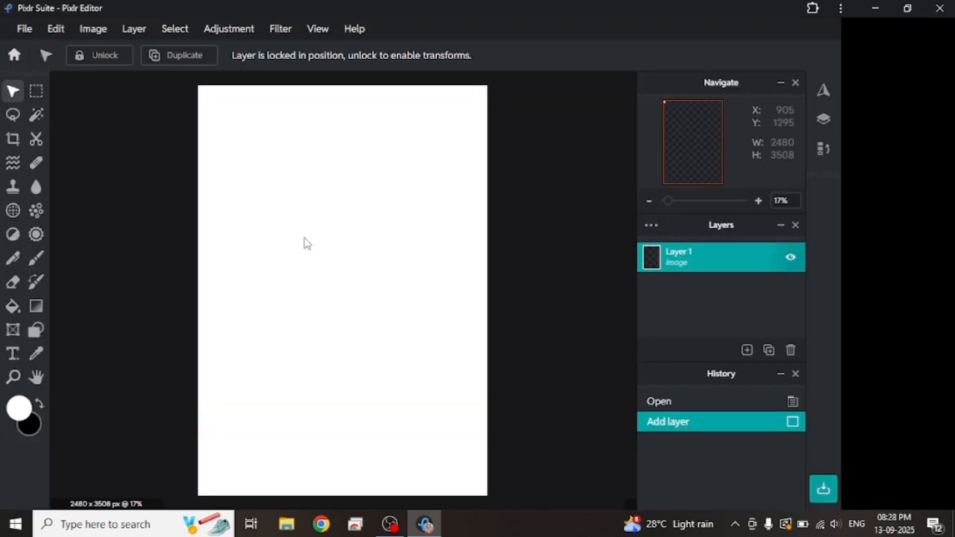
Step: Open the WhatsApp Image 2025-09-02 portrait photo from the Downloads folder as a second document
{"action": "left_click", "coordinate": [12, 123]}
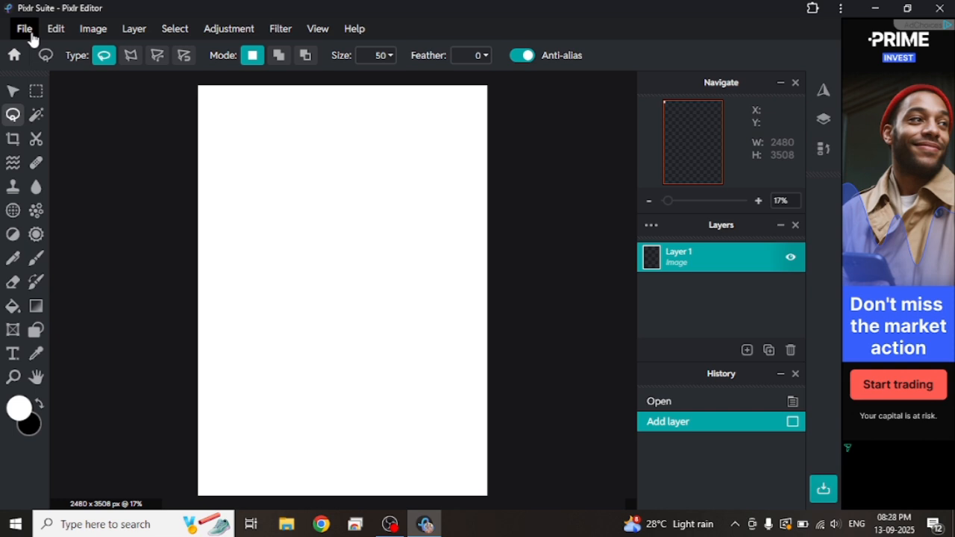
{"action": "left_click", "coordinate": [31, 35]}
{"action": "left_click", "coordinate": [45, 65]}
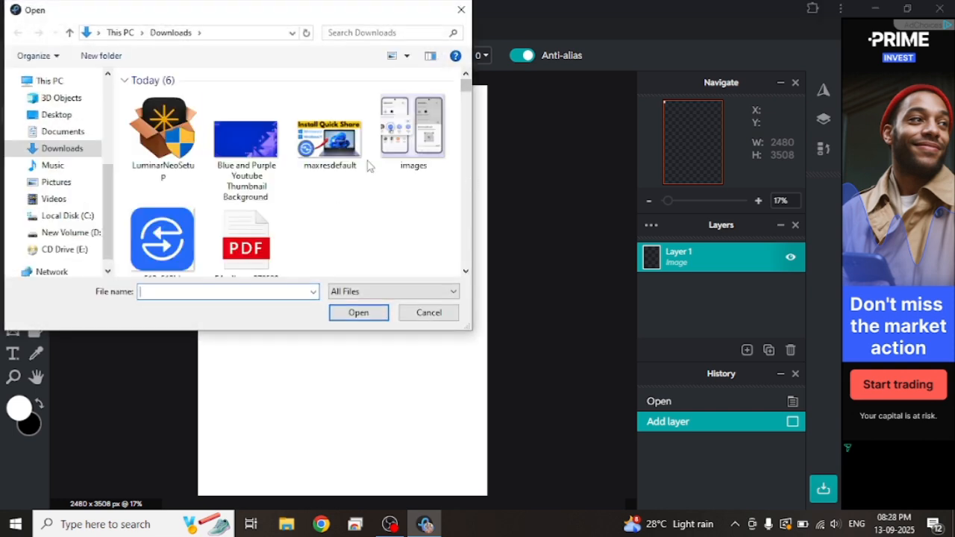
{"action": "scroll", "coordinate": [463, 205], "scroll_direction": "down", "scroll_amount": 4}
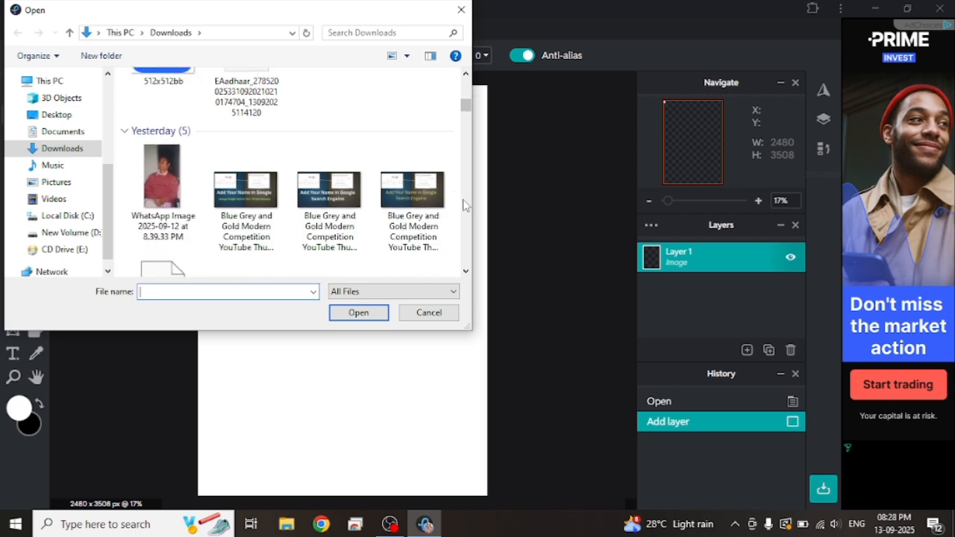
{"action": "scroll", "coordinate": [463, 205], "scroll_direction": "down", "scroll_amount": 3}
{"action": "double_click", "coordinate": [179, 117]}
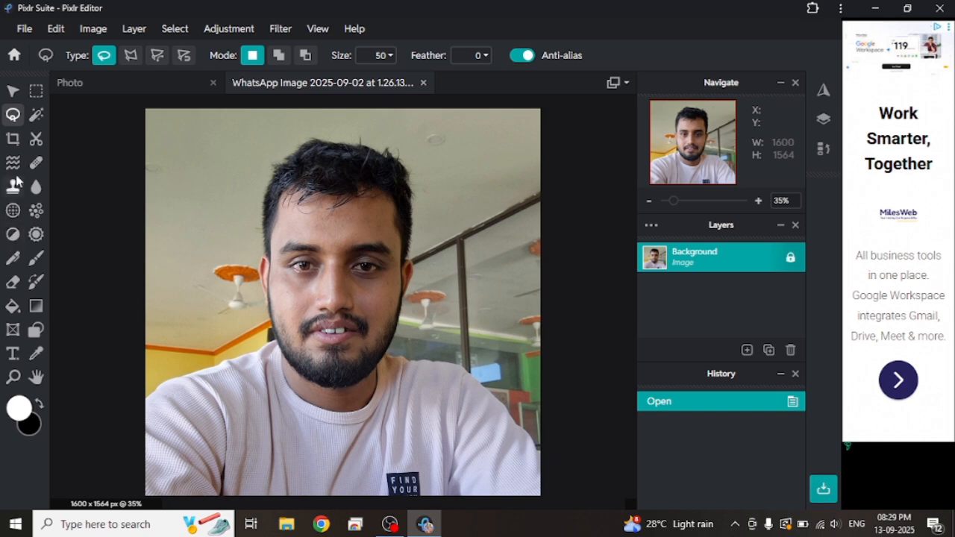
Step: Draw a white outline around the man's head, shoulders and torso with the Pen tool's Sketchy variant at size 3
{"action": "left_click", "coordinate": [13, 261]}
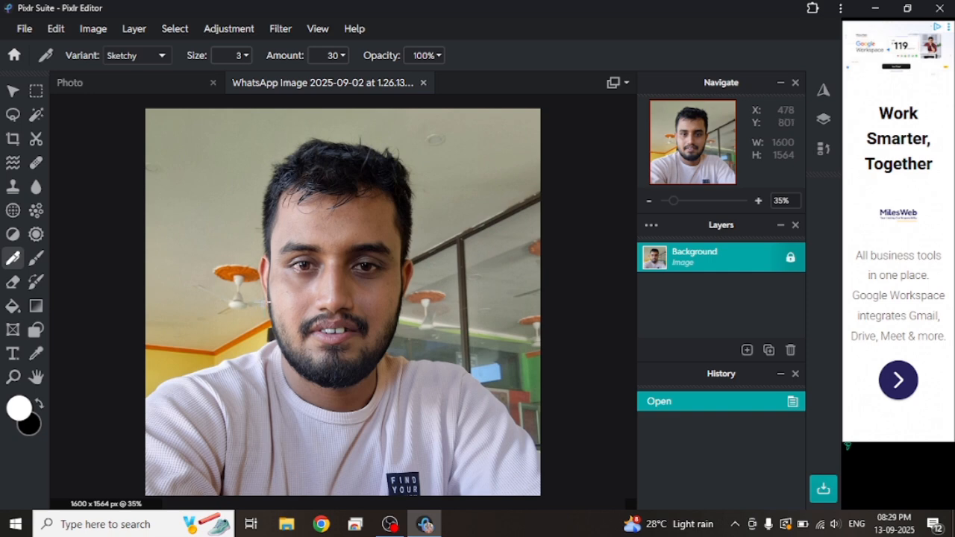
{"action": "left_click_drag", "start_coordinate": [264, 307], "coordinate": [252, 215]}
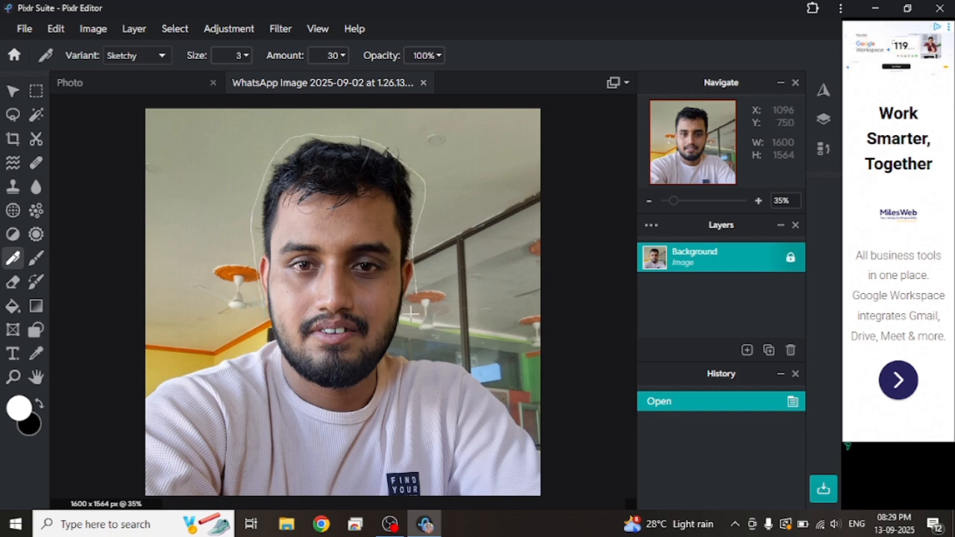
{"action": "left_click_drag", "start_coordinate": [485, 374], "coordinate": [516, 416]}
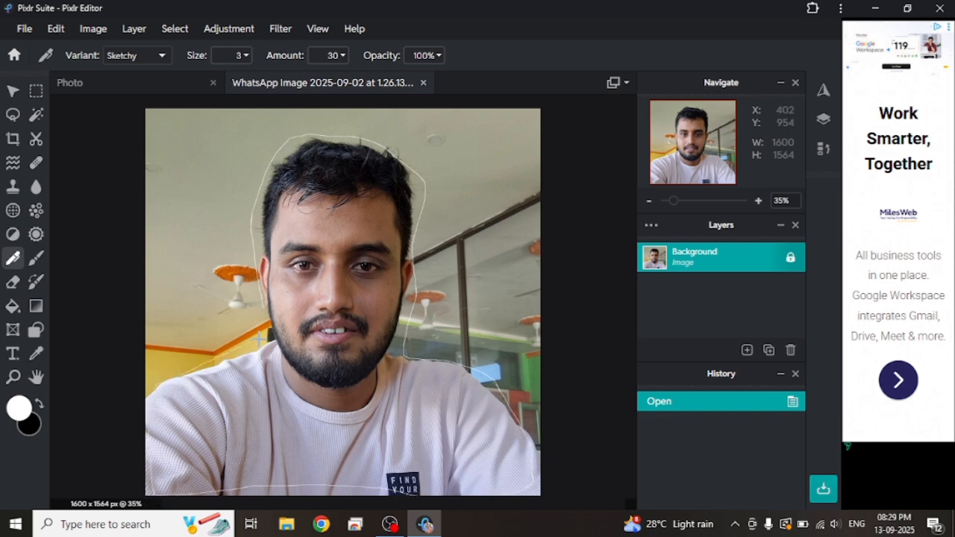
{"action": "left_click_drag", "start_coordinate": [267, 306], "coordinate": [267, 306]}
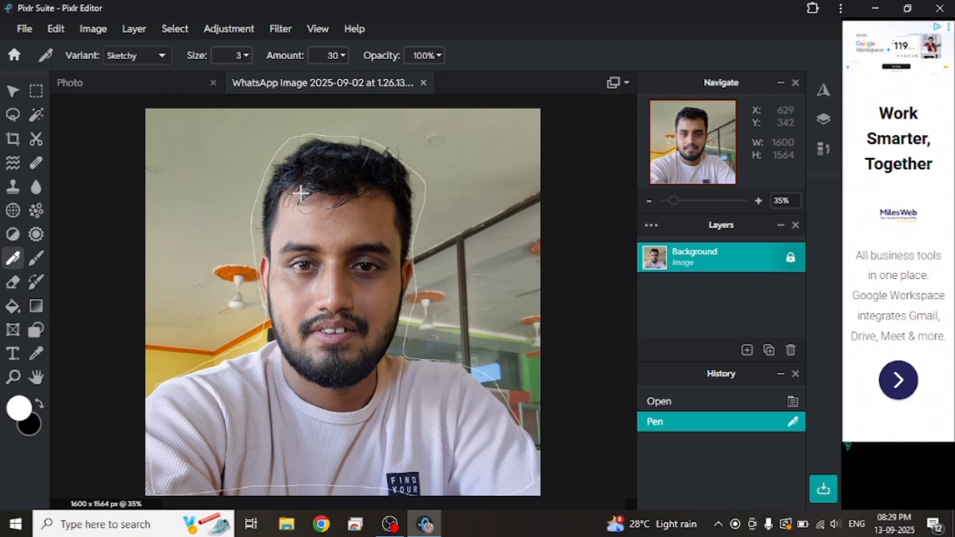
Step: Select the man in the outlined portrait automatically with Select subject
{"action": "left_click", "coordinate": [173, 31]}
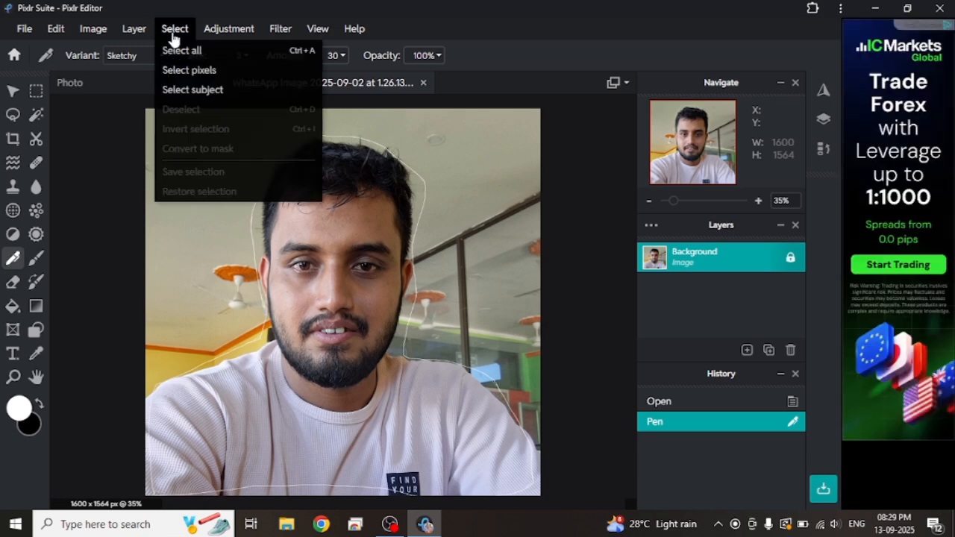
{"action": "left_click", "coordinate": [200, 91]}
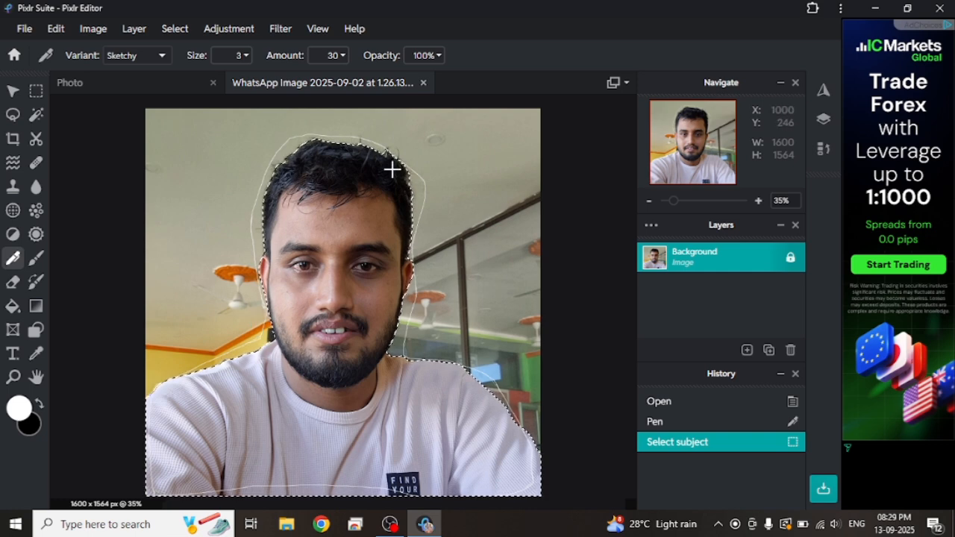
Step: Close the outlined WhatsApp portrait document, leaving only the Photo document open
{"action": "left_click", "coordinate": [423, 83]}
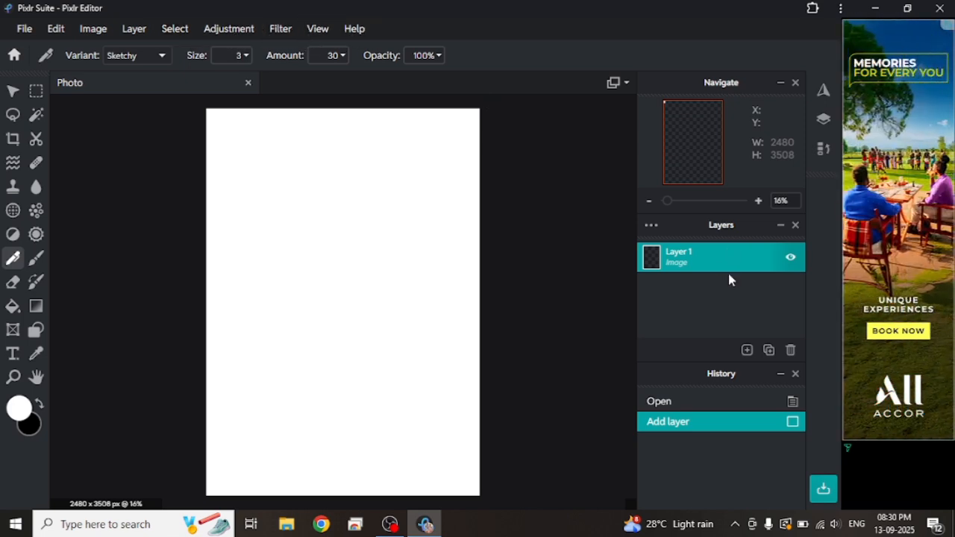
{"action": "left_click", "coordinate": [822, 120]}
{"action": "left_click", "coordinate": [823, 120]}
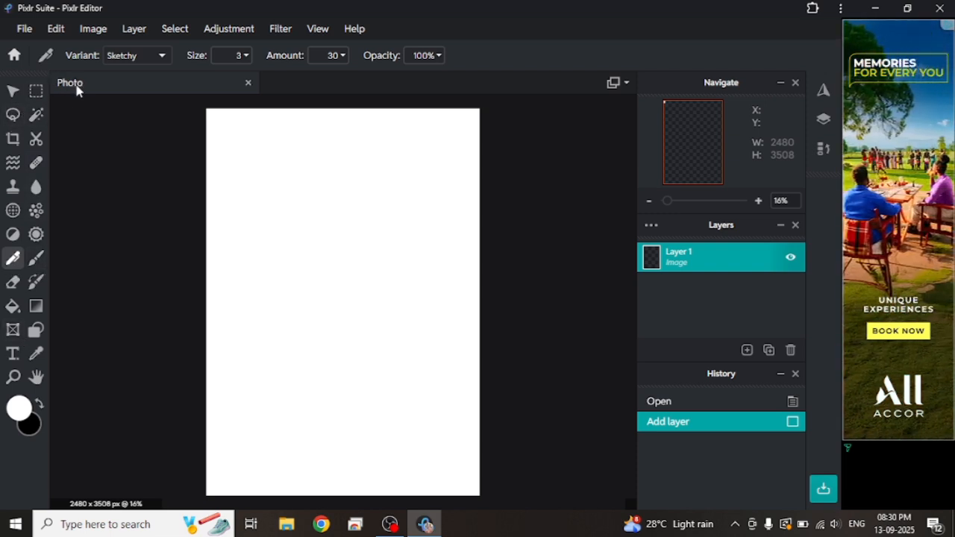
Step: Reopen the original WhatsApp Image 2025-09-02 at 1.26.13 PM (1) portrait from the Downloads folder as a second document
{"action": "left_click", "coordinate": [21, 34]}
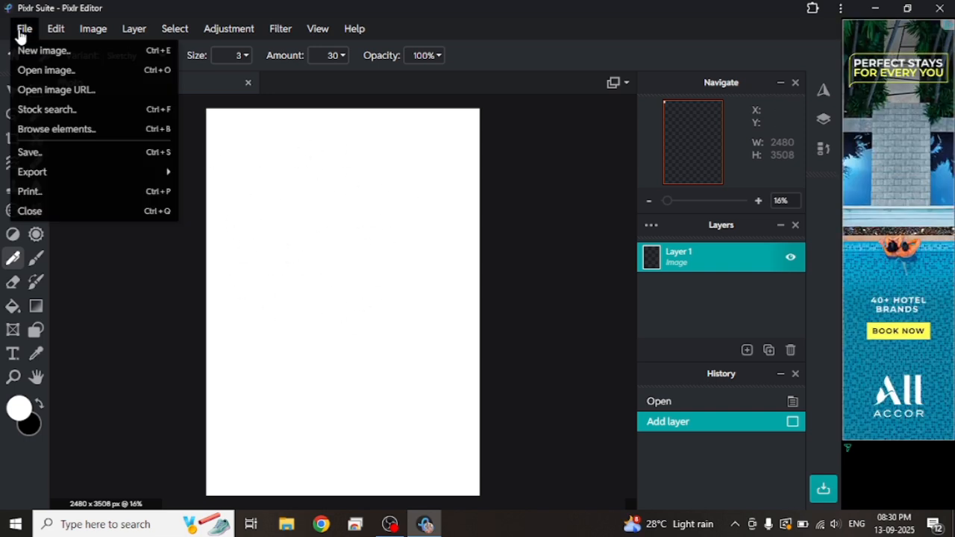
{"action": "left_click", "coordinate": [54, 77]}
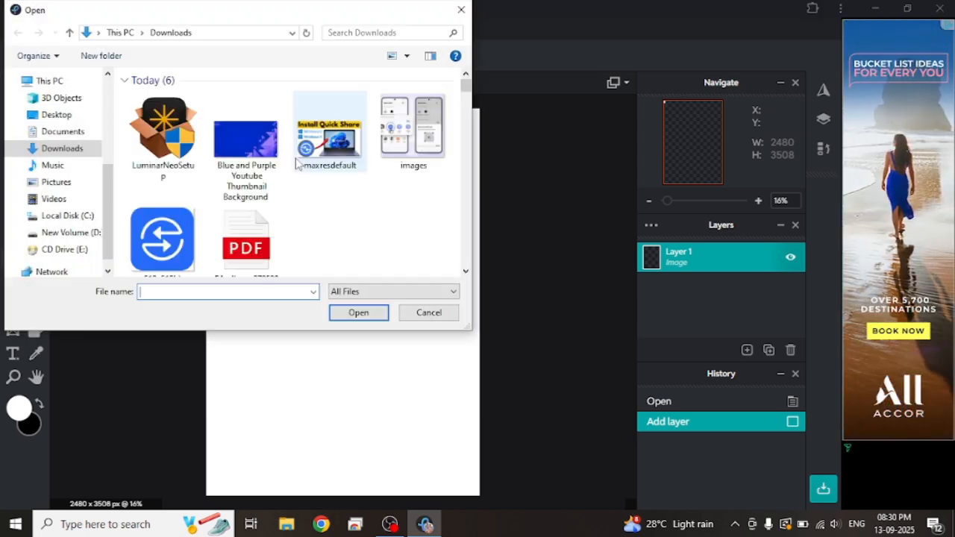
{"action": "scroll", "coordinate": [467, 191], "scroll_direction": "down", "scroll_amount": 10}
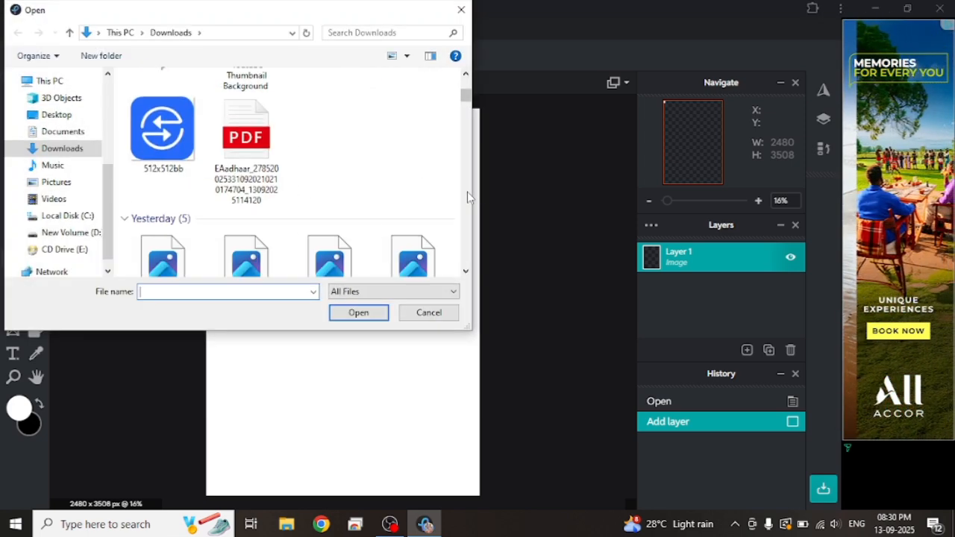
{"action": "scroll", "coordinate": [467, 192], "scroll_direction": "down", "scroll_amount": 5}
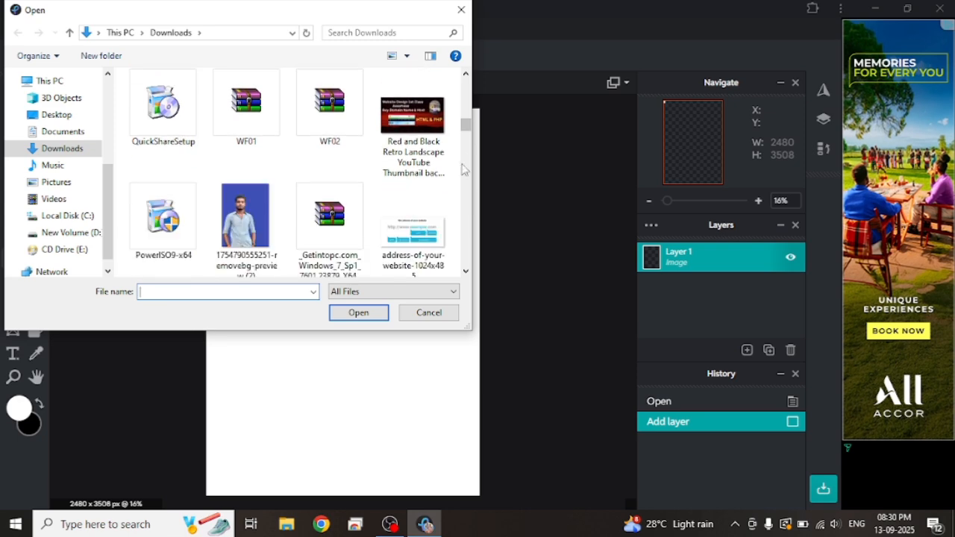
{"action": "scroll", "coordinate": [299, 187], "scroll_direction": "up", "scroll_amount": 3}
{"action": "left_click", "coordinate": [166, 205]}
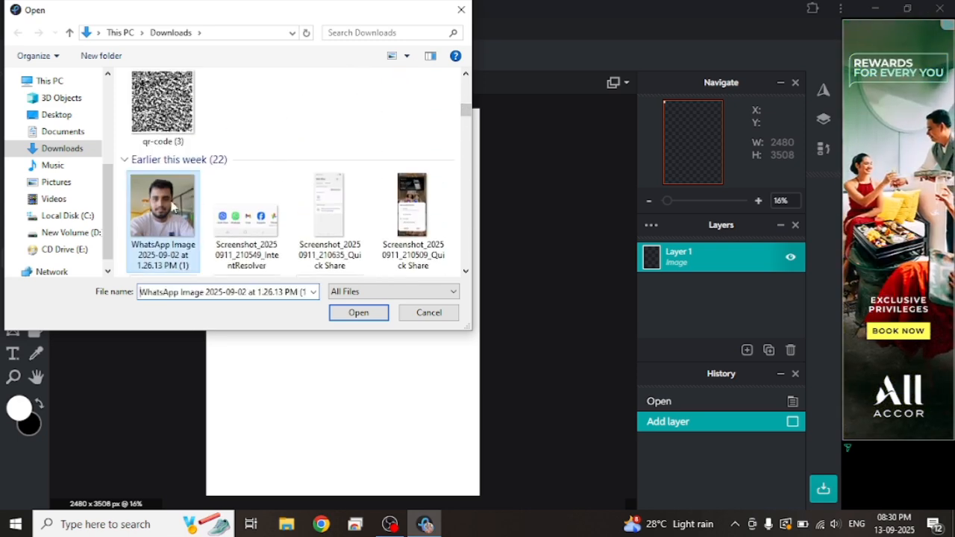
{"action": "double_click", "coordinate": [168, 203]}
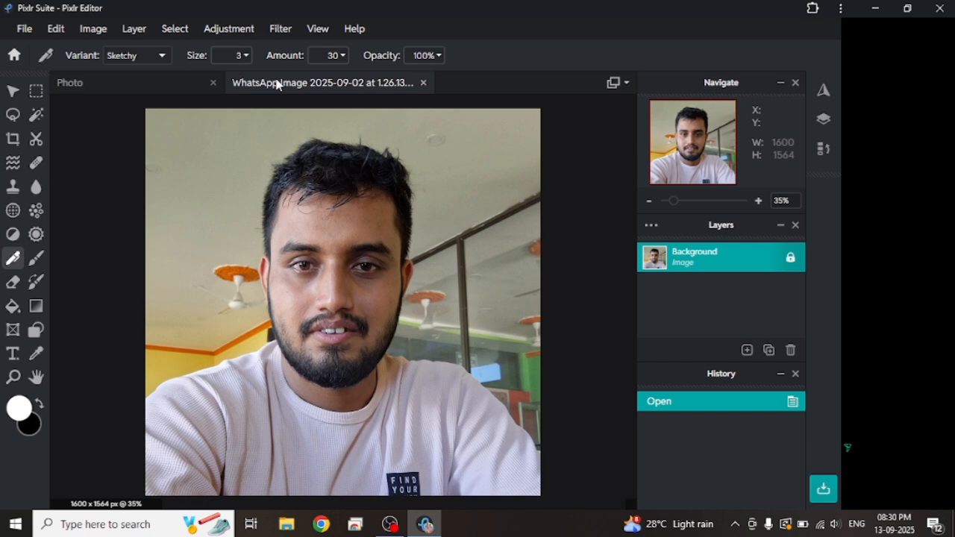
{"action": "left_click", "coordinate": [196, 85]}
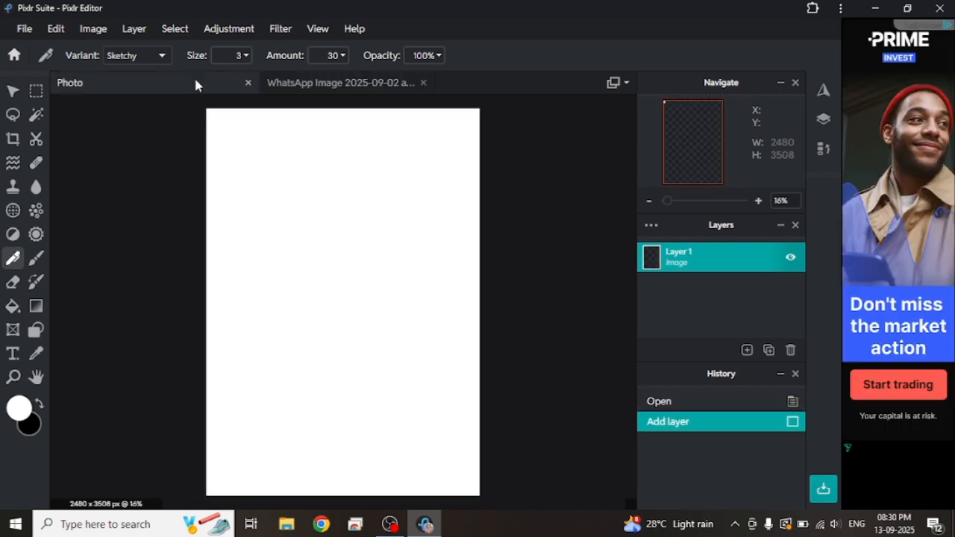
{"action": "left_click", "coordinate": [296, 84]}
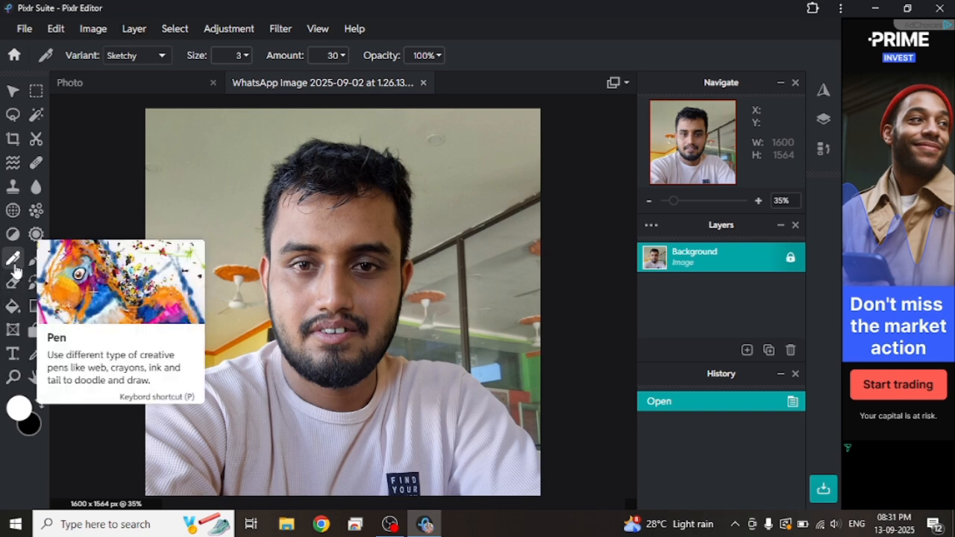
Step: Select the man in the reopened portrait automatically with Select subject
{"action": "left_click", "coordinate": [172, 28]}
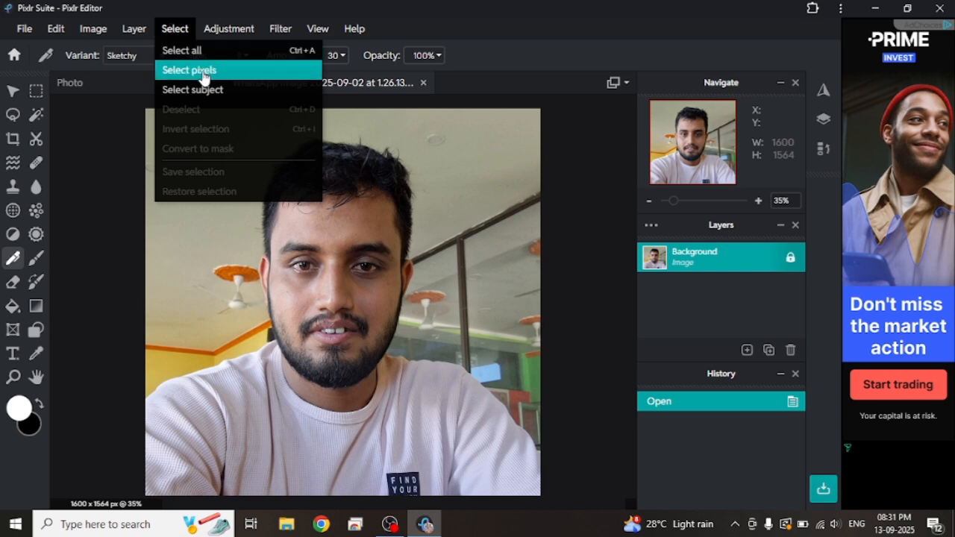
{"action": "left_click", "coordinate": [214, 95]}
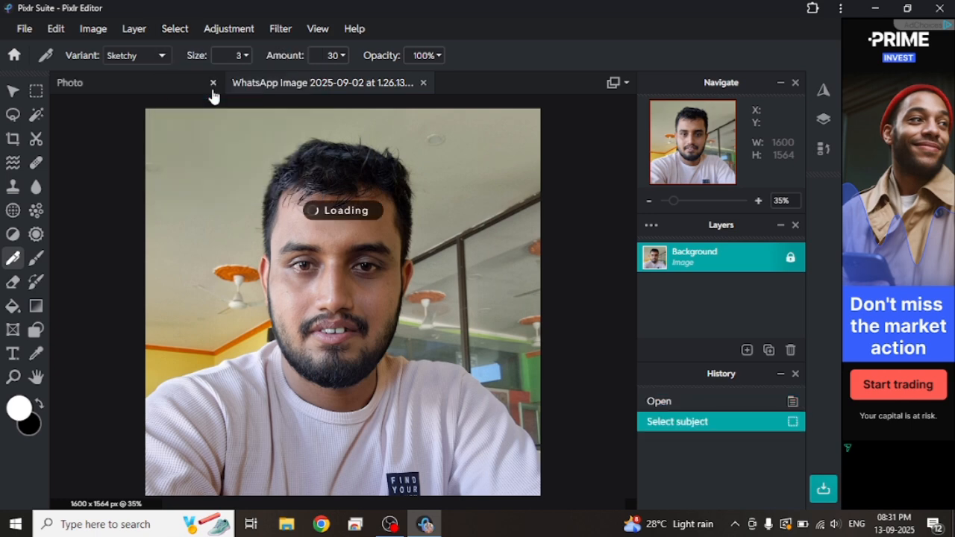
{"action": "left_click", "coordinate": [171, 30]}
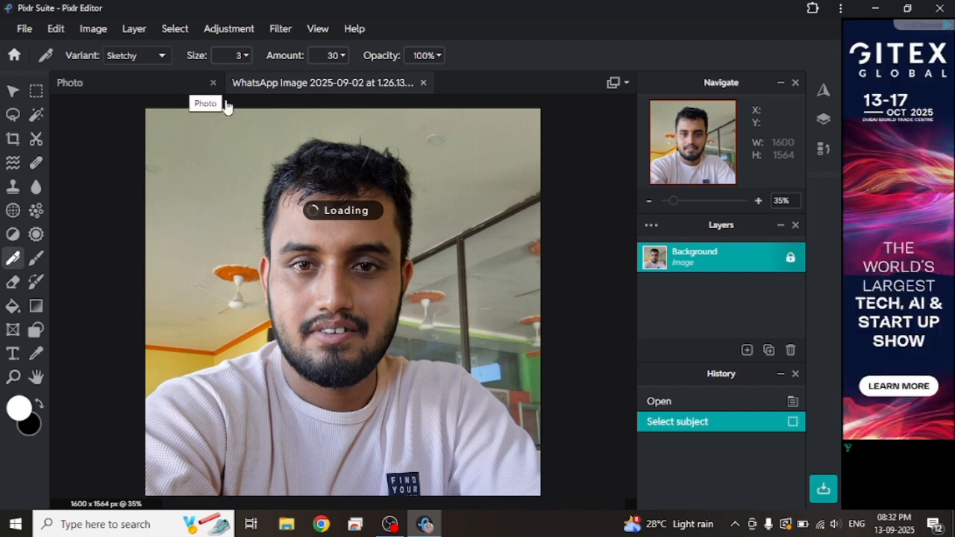
{"action": "left_click", "coordinate": [166, 30]}
{"action": "left_click", "coordinate": [165, 30]}
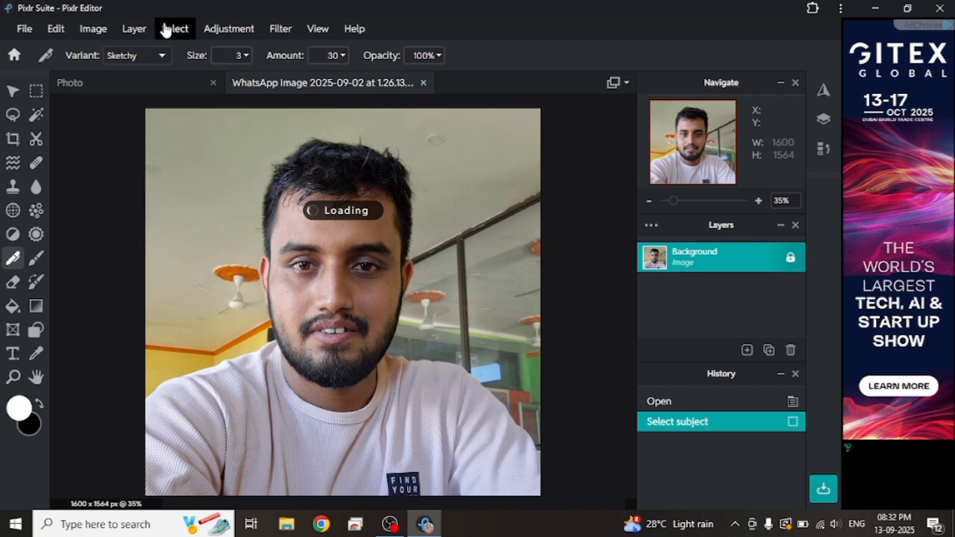
{"action": "left_click", "coordinate": [165, 30]}
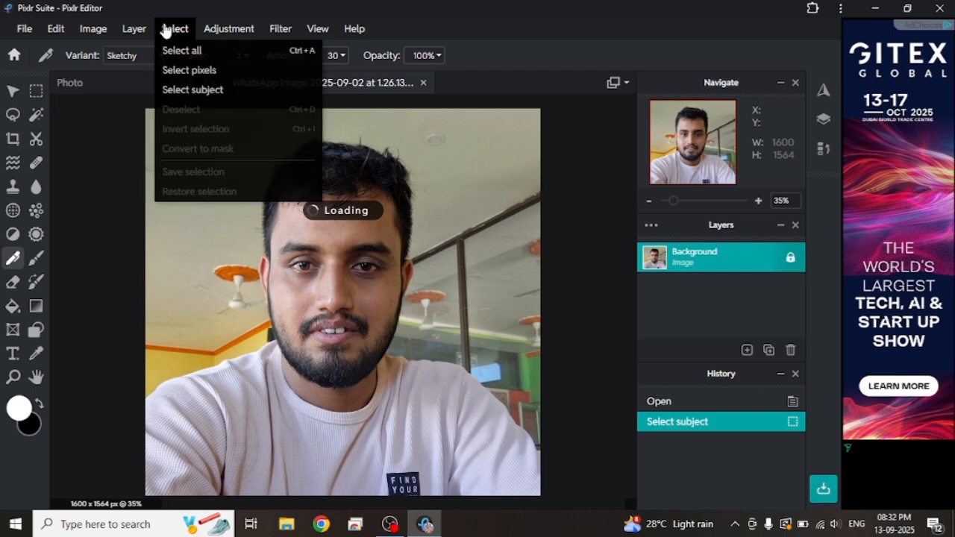
{"action": "left_click", "coordinate": [199, 90]}
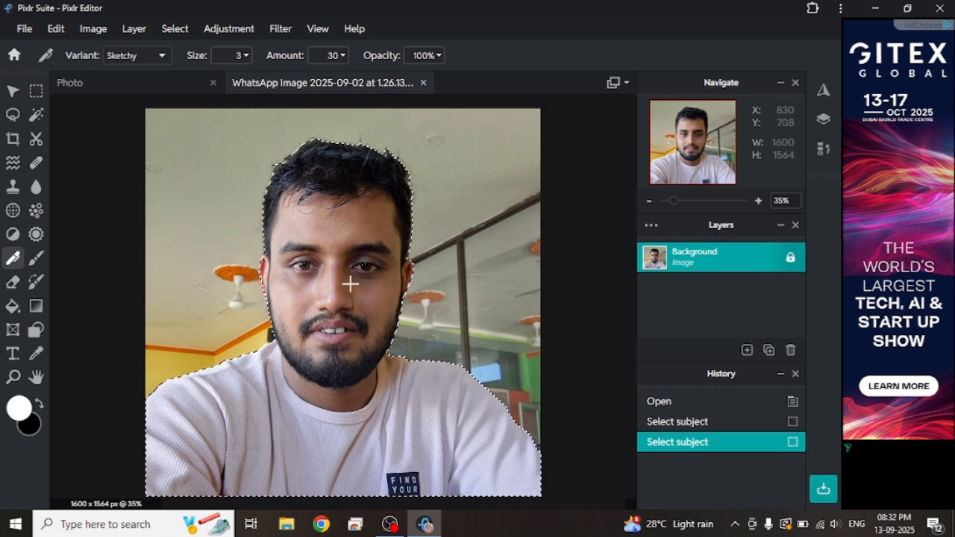
Step: Copy the selected man and paste the cutout into the Photo document as a new layer
{"action": "left_click", "coordinate": [14, 91]}
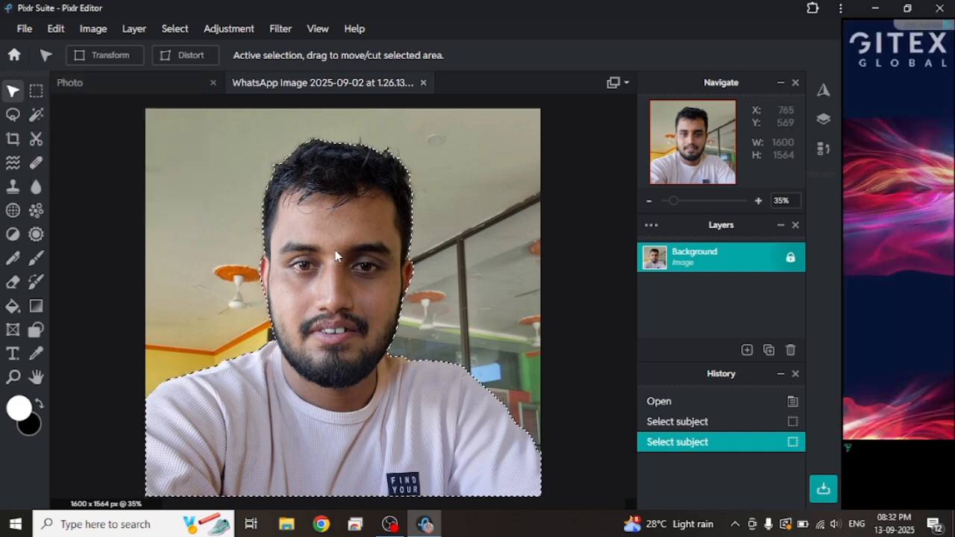
{"action": "key", "text": "ctrl+c"}
{"action": "left_click", "coordinate": [149, 88]}
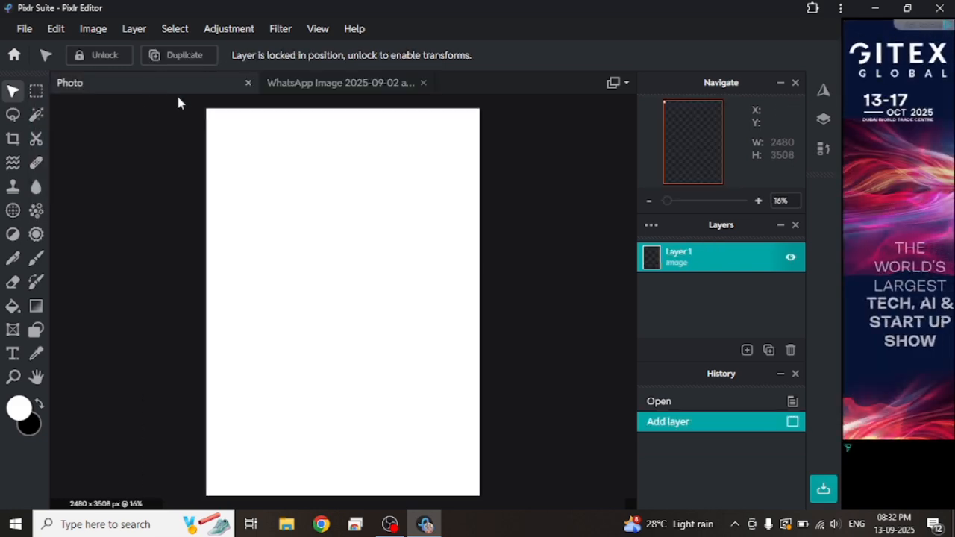
{"action": "key", "text": "ctrl+v"}
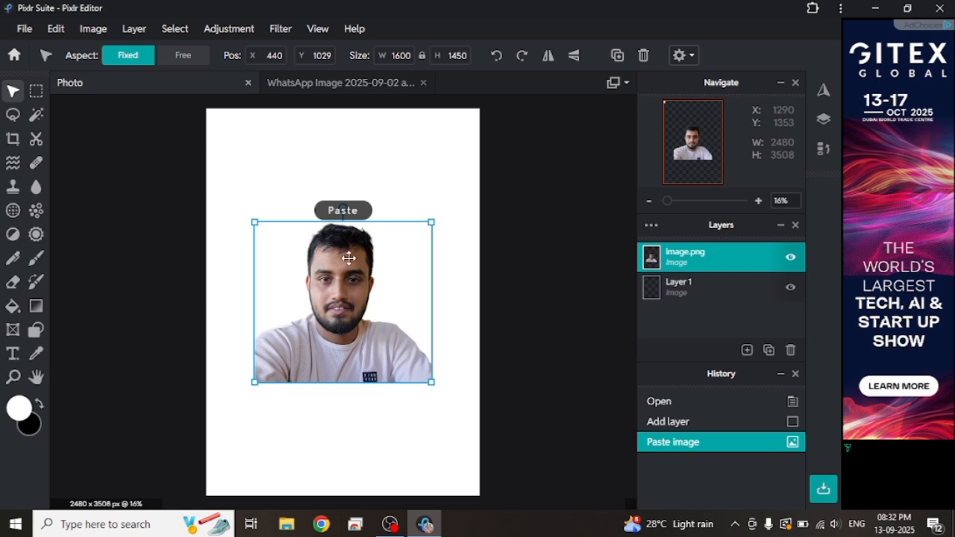
Step: Enlarge the pasted cutout to about 1810 x 1640 px and position it at about X 136, Y 985 on the page
{"action": "left_click_drag", "start_coordinate": [423, 226], "coordinate": [452, 158]}
{"action": "left_click_drag", "start_coordinate": [346, 261], "coordinate": [329, 212]}
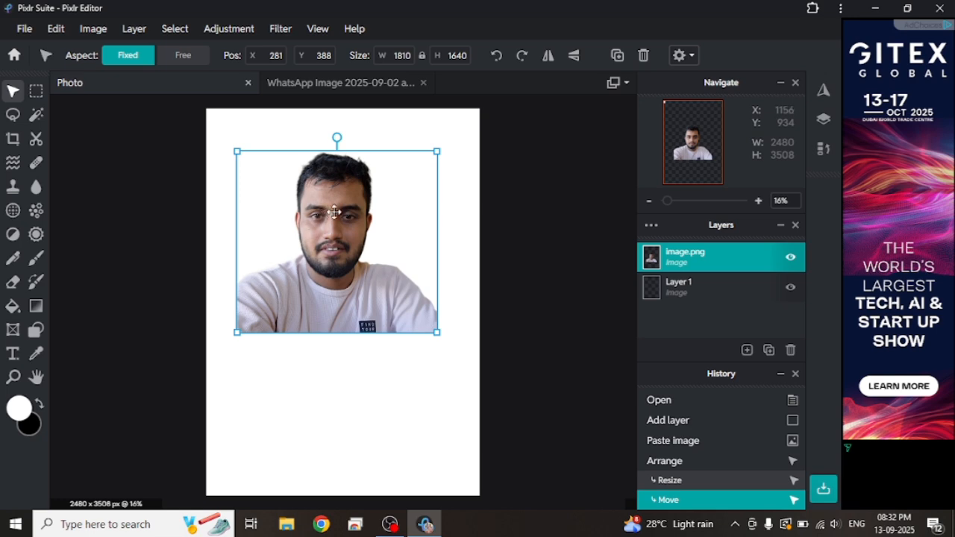
{"action": "left_click_drag", "start_coordinate": [334, 213], "coordinate": [336, 323]}
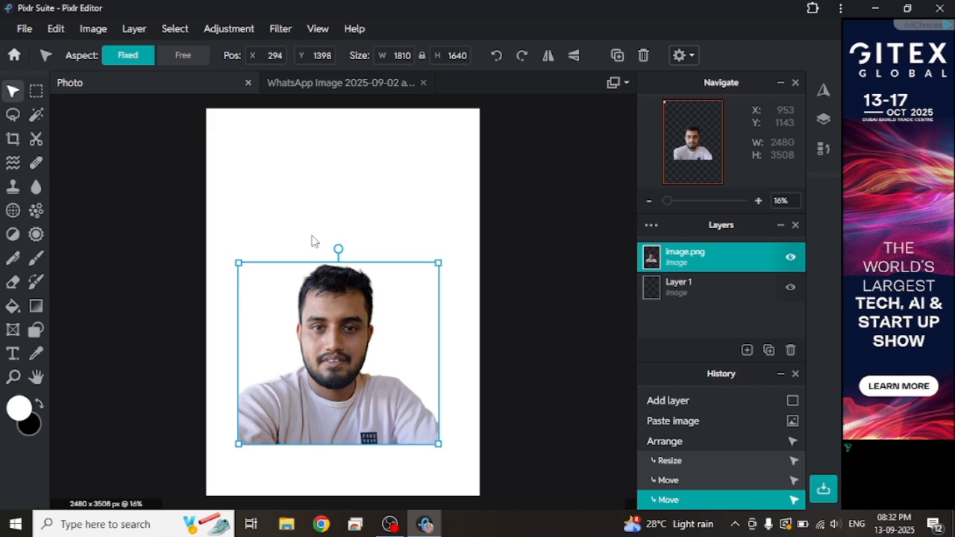
{"action": "left_click_drag", "start_coordinate": [321, 263], "coordinate": [240, 125]}
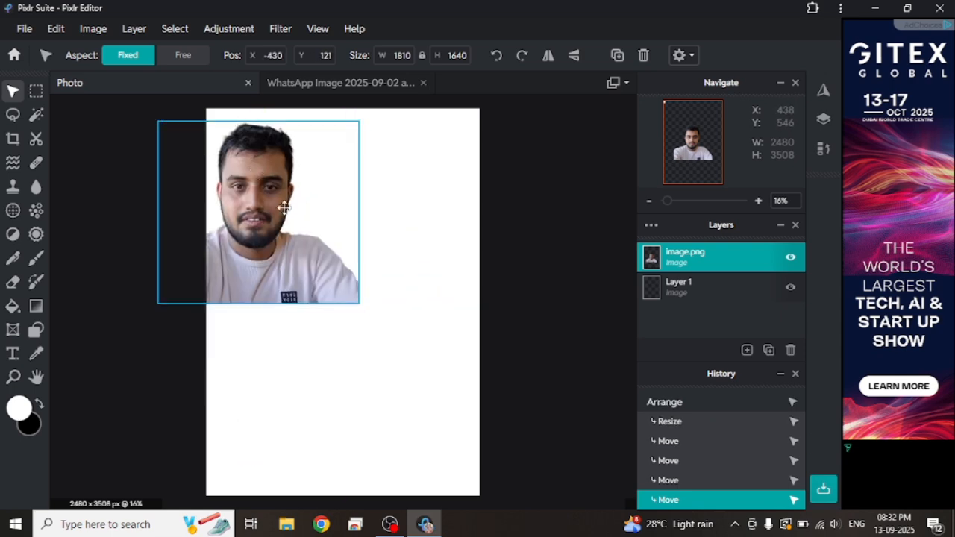
{"action": "left_click_drag", "start_coordinate": [276, 216], "coordinate": [317, 261]}
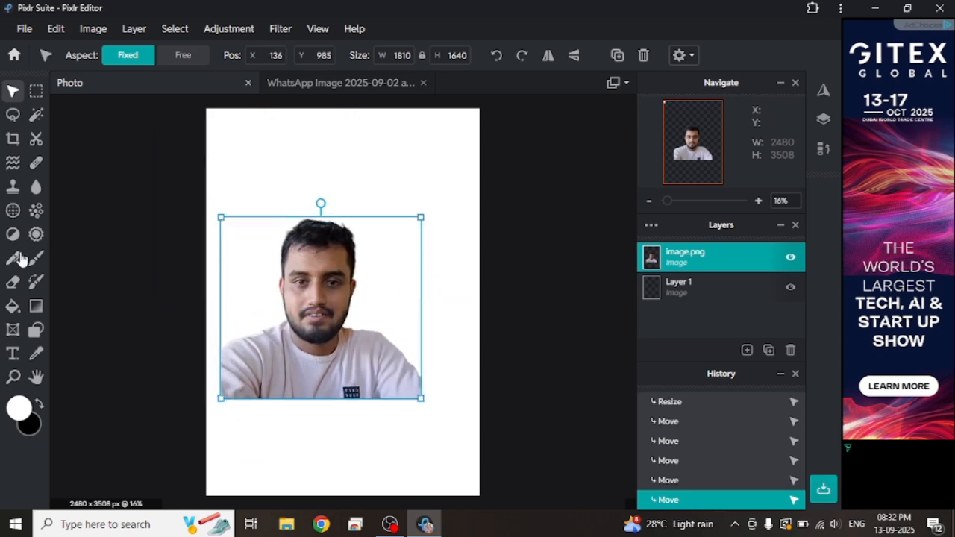
Step: Fill the area around the man on the cutout layer with blue #2013D5 using the Fill tool
{"action": "left_click", "coordinate": [13, 305]}
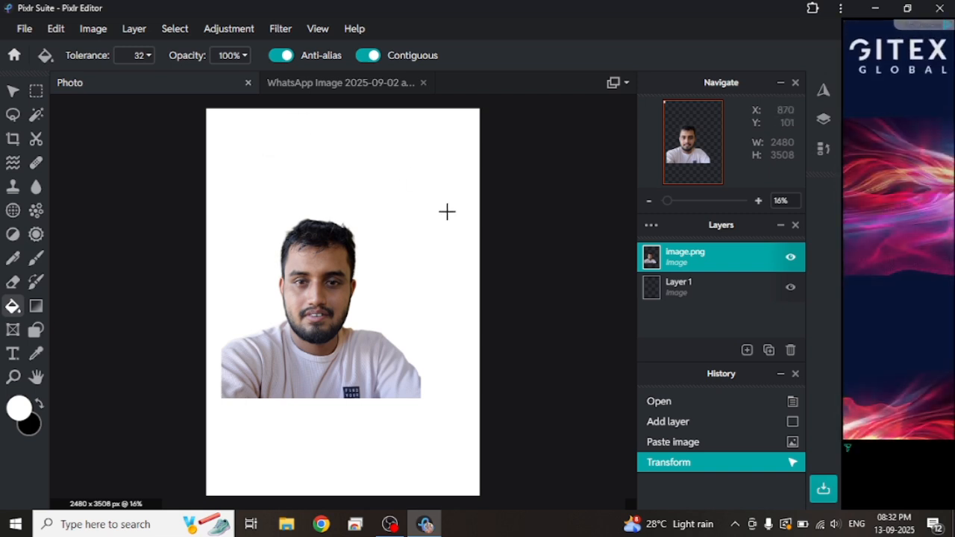
{"action": "left_click", "coordinate": [256, 219]}
{"action": "left_click", "coordinate": [20, 408]}
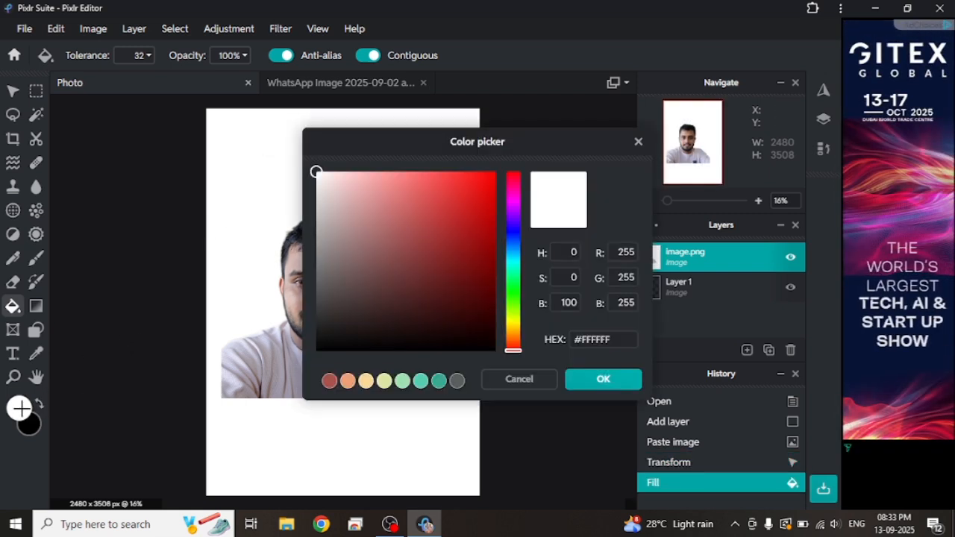
{"action": "left_click", "coordinate": [513, 228]}
{"action": "left_click", "coordinate": [479, 201]}
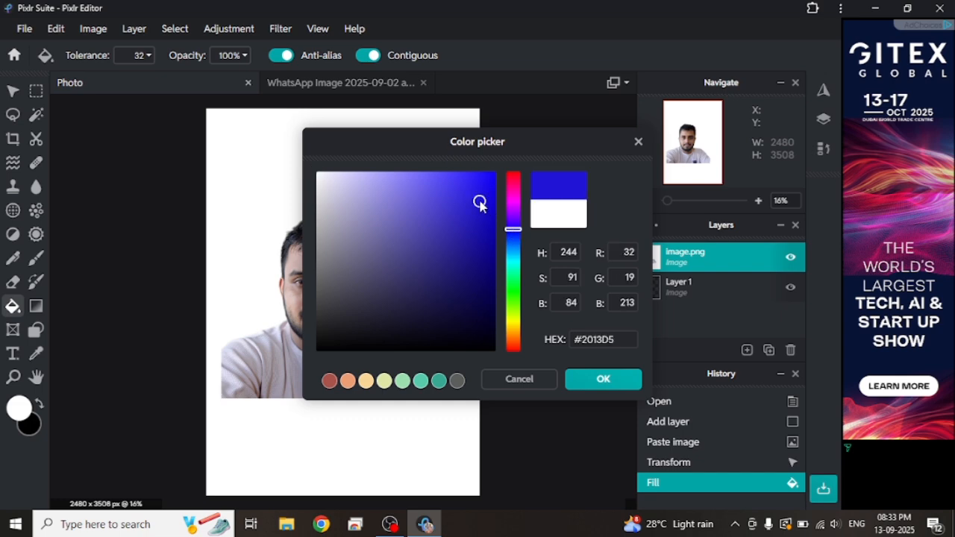
{"action": "left_click", "coordinate": [599, 387]}
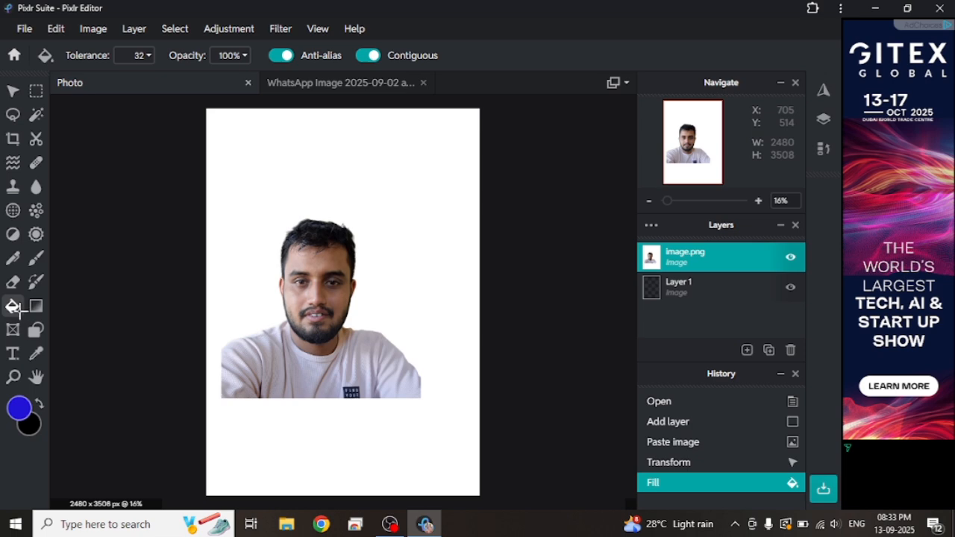
{"action": "left_click", "coordinate": [217, 186]}
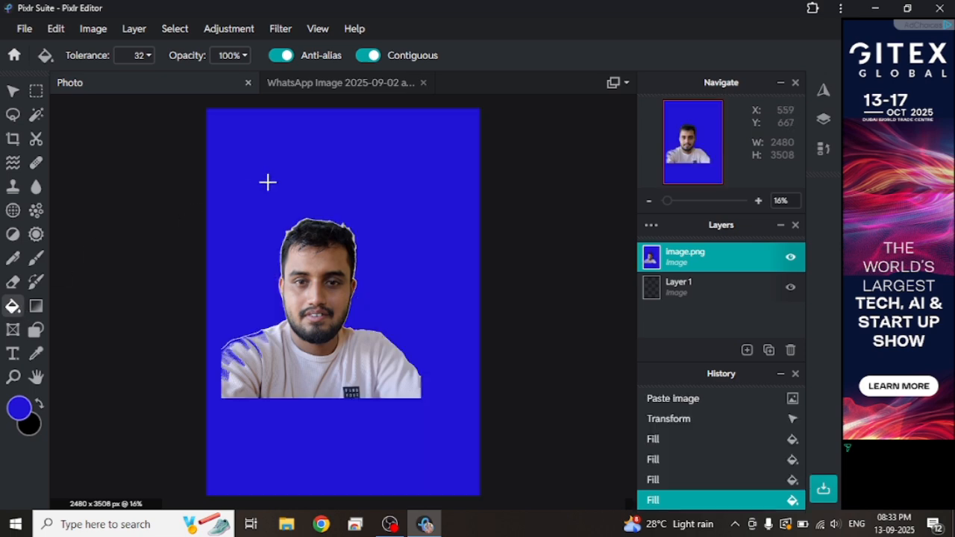
Step: Shift the blue portrait layer about 38 px left and crop the canvas around the man to about 1407 x 1665 px
{"action": "left_click", "coordinate": [12, 91]}
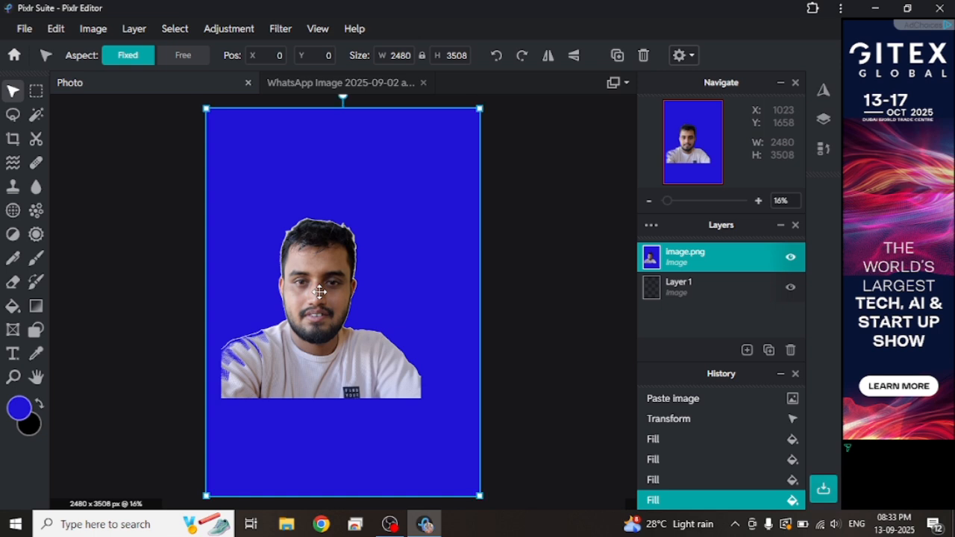
{"action": "mouse_move", "coordinate": [319, 291]}
{"action": "left_mouse_down"}
{"action": "mouse_move", "coordinate": [323, 276]}
{"action": "mouse_move", "coordinate": [310, 298]}
{"action": "mouse_move", "coordinate": [315, 289]}
{"action": "left_mouse_up"}
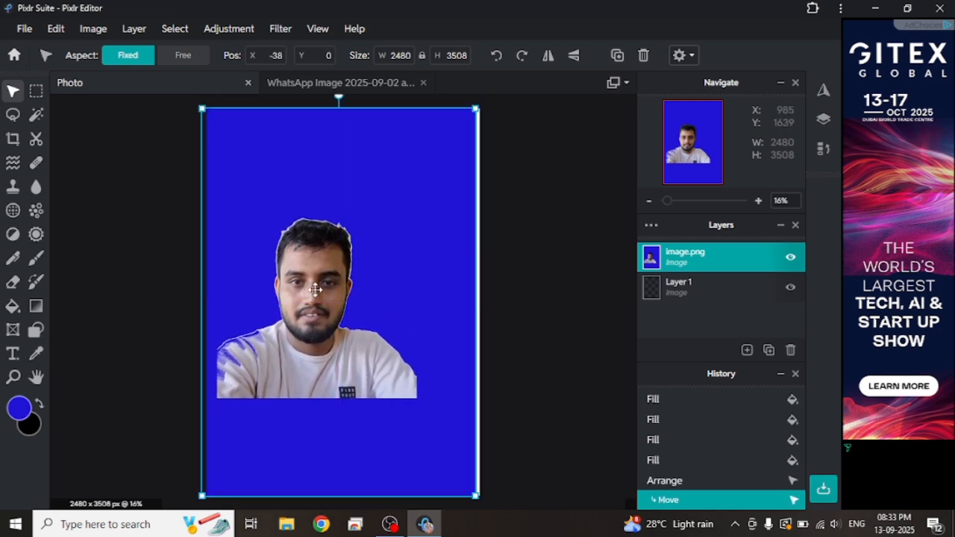
{"action": "left_click", "coordinate": [13, 139]}
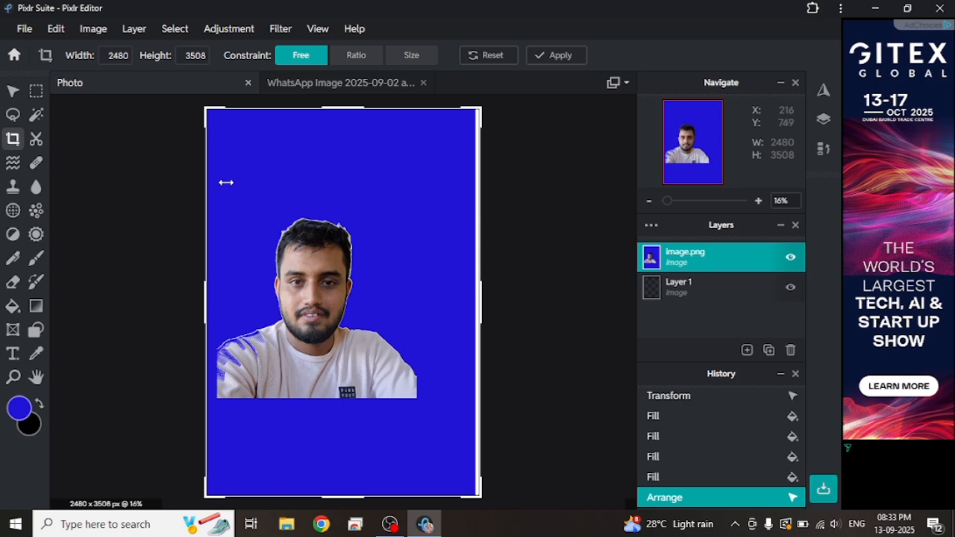
{"action": "left_click_drag", "start_coordinate": [206, 107], "coordinate": [235, 211]}
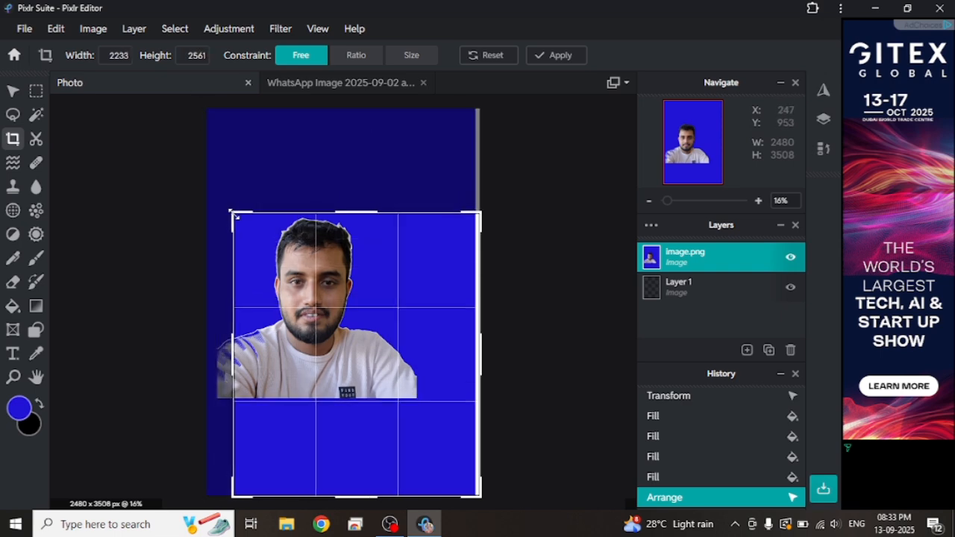
{"action": "left_click_drag", "start_coordinate": [481, 495], "coordinate": [398, 399]}
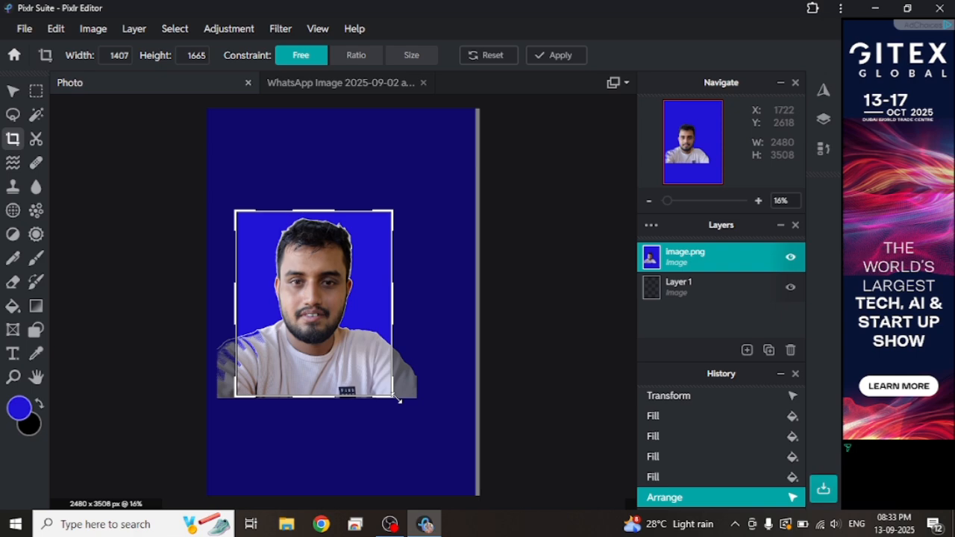
{"action": "key", "text": "Return"}
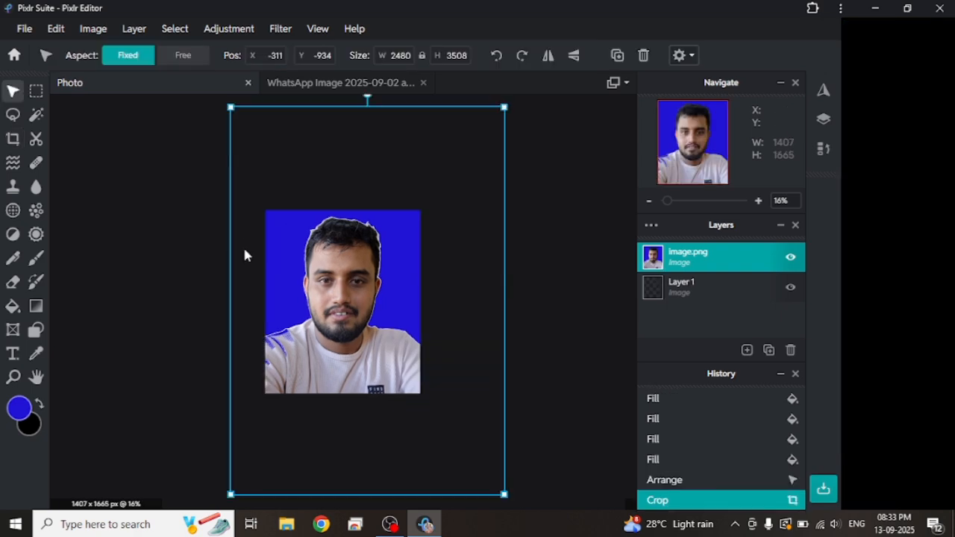
{"action": "left_click", "coordinate": [138, 233]}
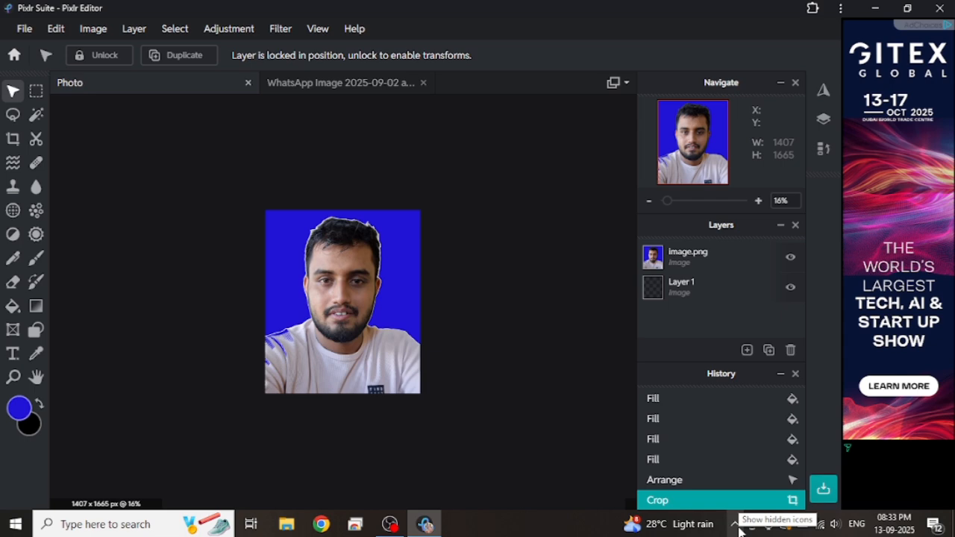
{"action": "left_click", "coordinate": [218, 34]}
{"action": "mouse_move", "coordinate": [125, 33]}
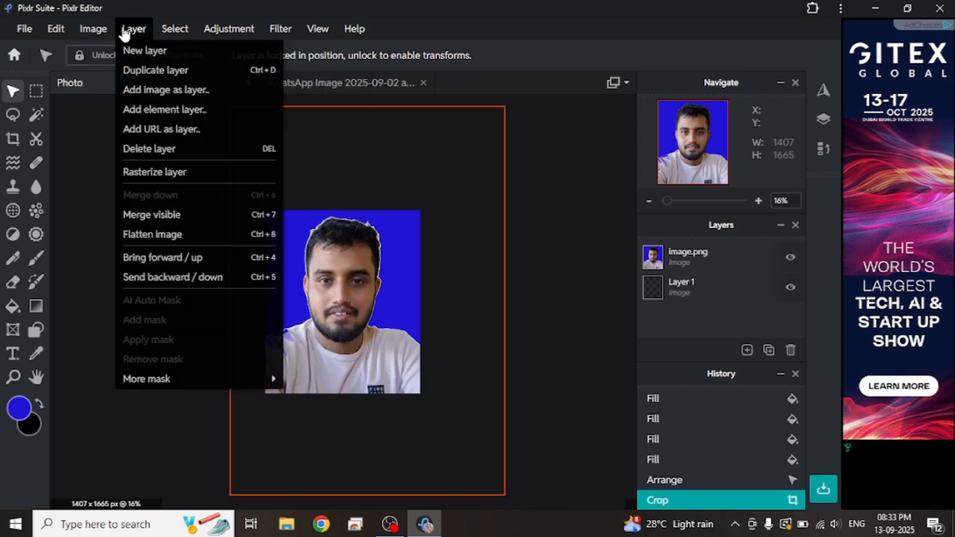
{"action": "mouse_move", "coordinate": [64, 33]}
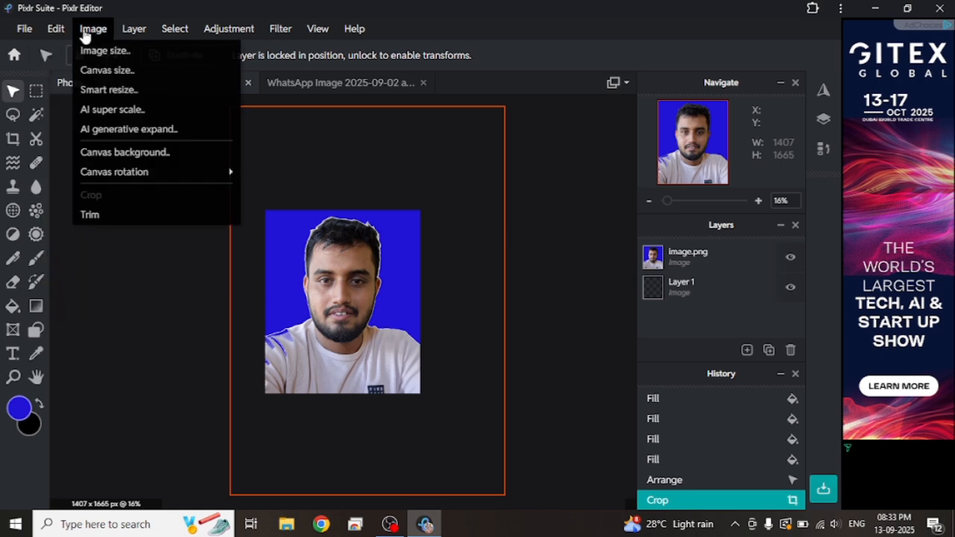